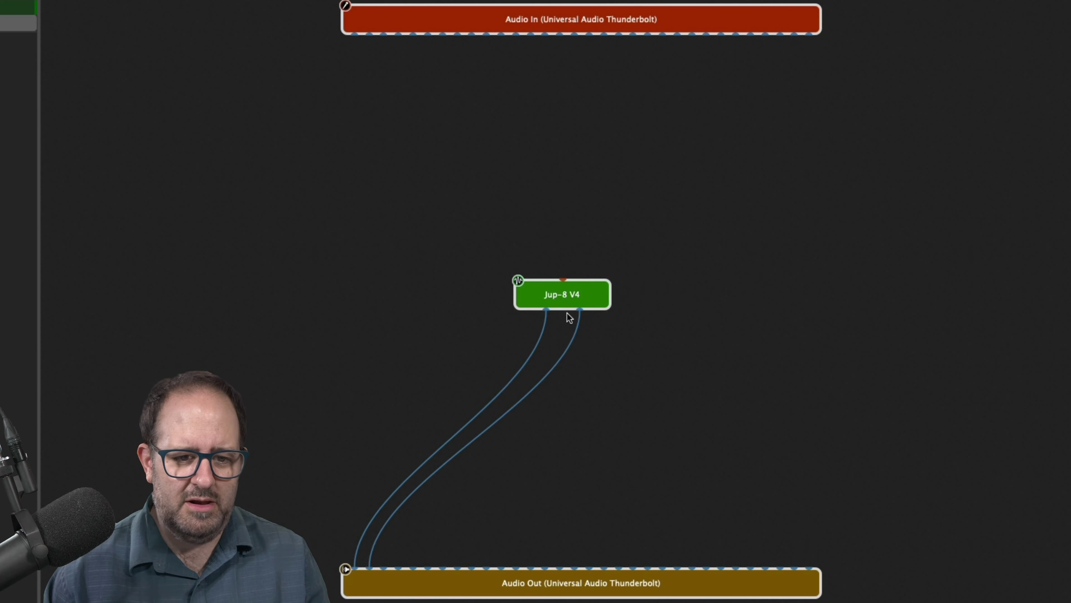
- Add a MIDI In (KeyLab 88) block, cable it to Jup-8 V4, then delete it
mouse_move(561, 306)
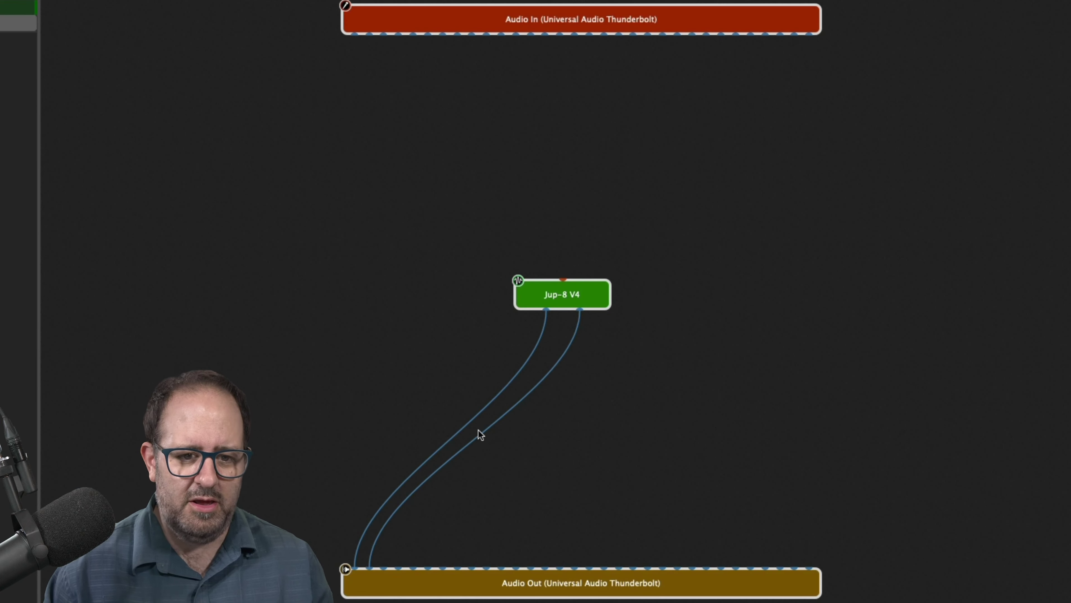
right_click(513, 135)
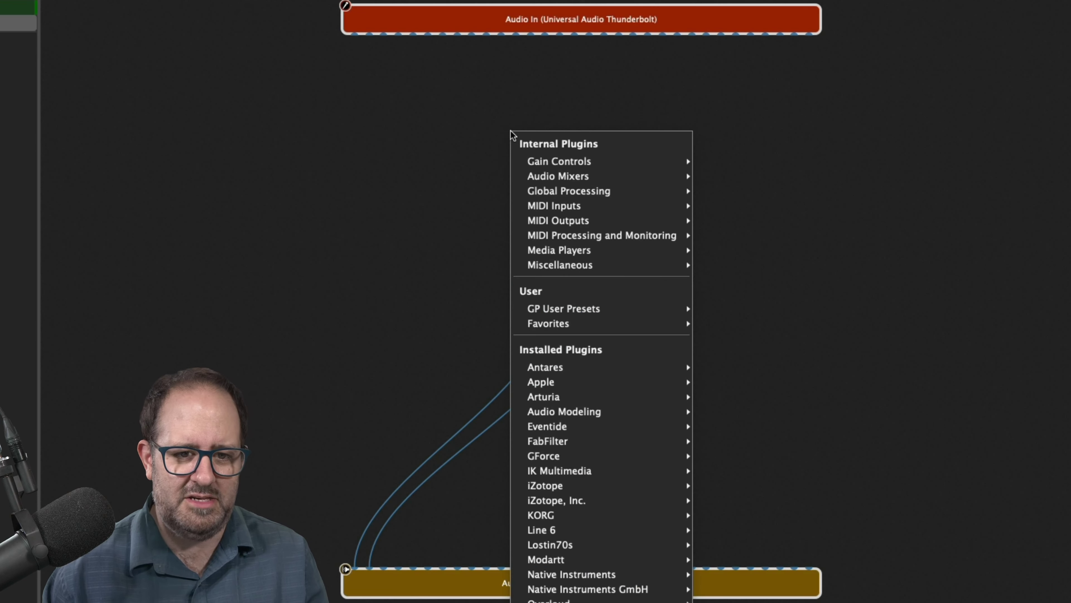
mouse_move(551, 206)
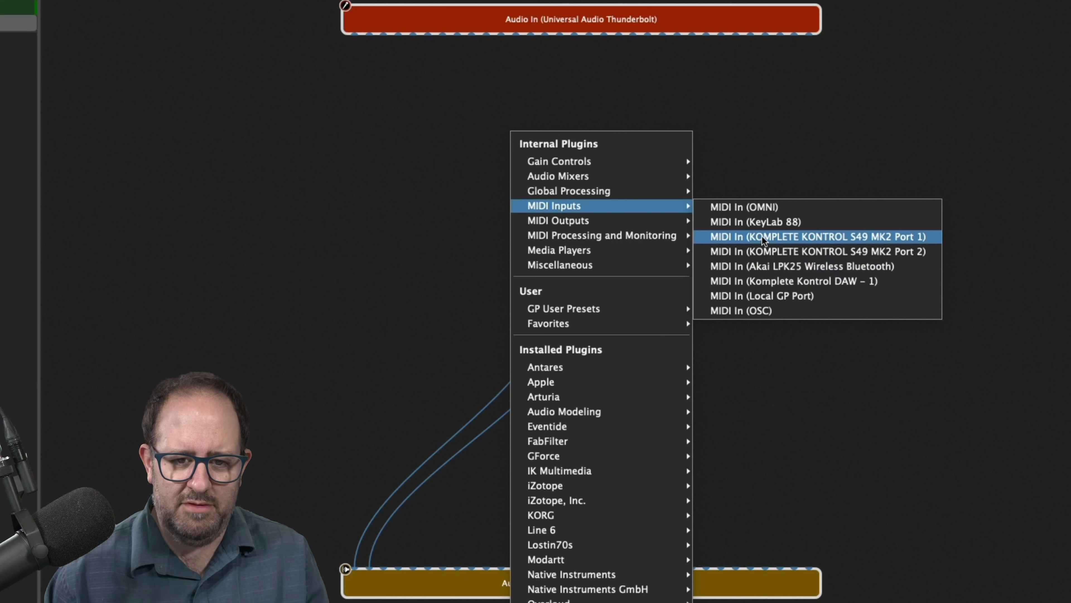
left_click(755, 225)
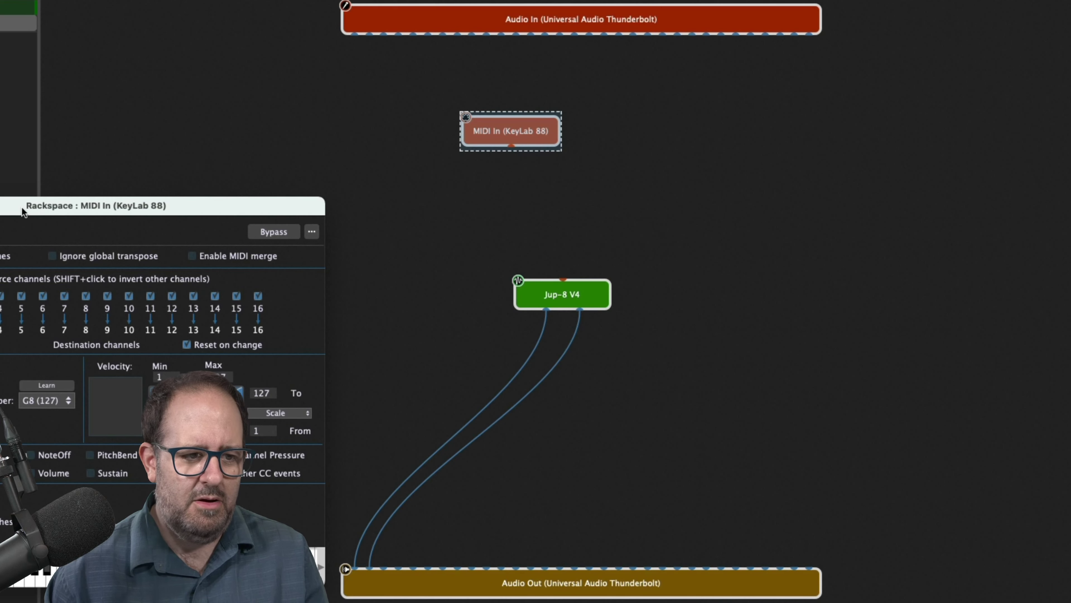
key("super+w")
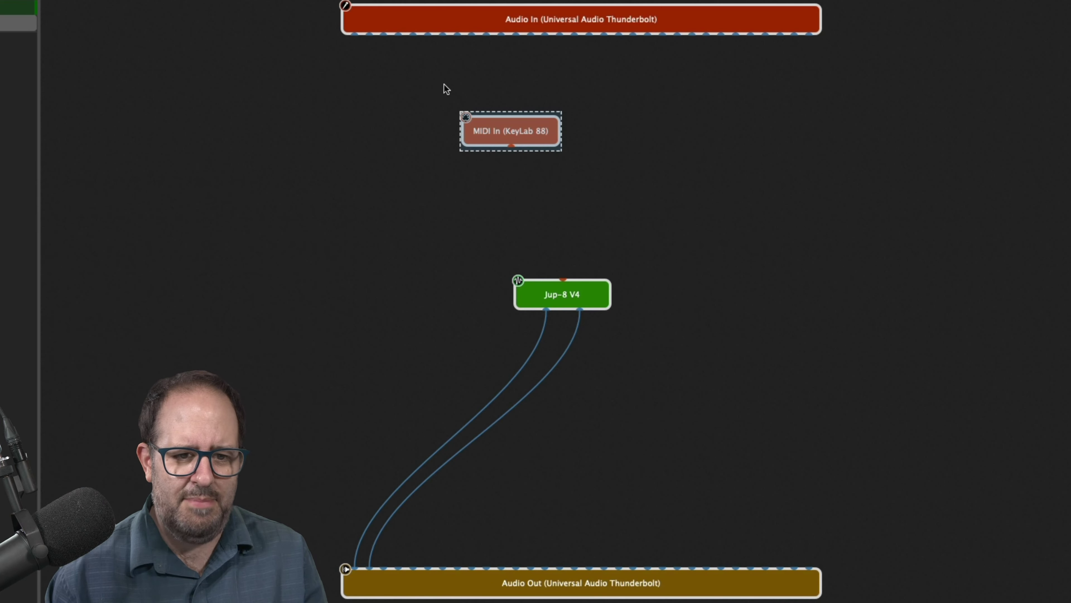
left_click_drag(511, 147, 562, 261)
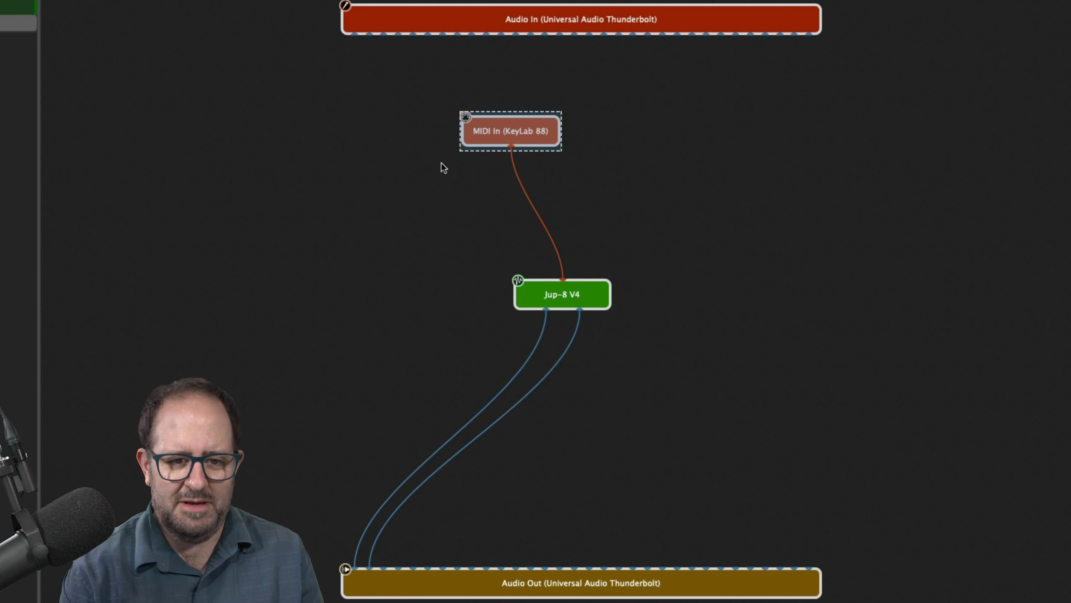
key("Delete")
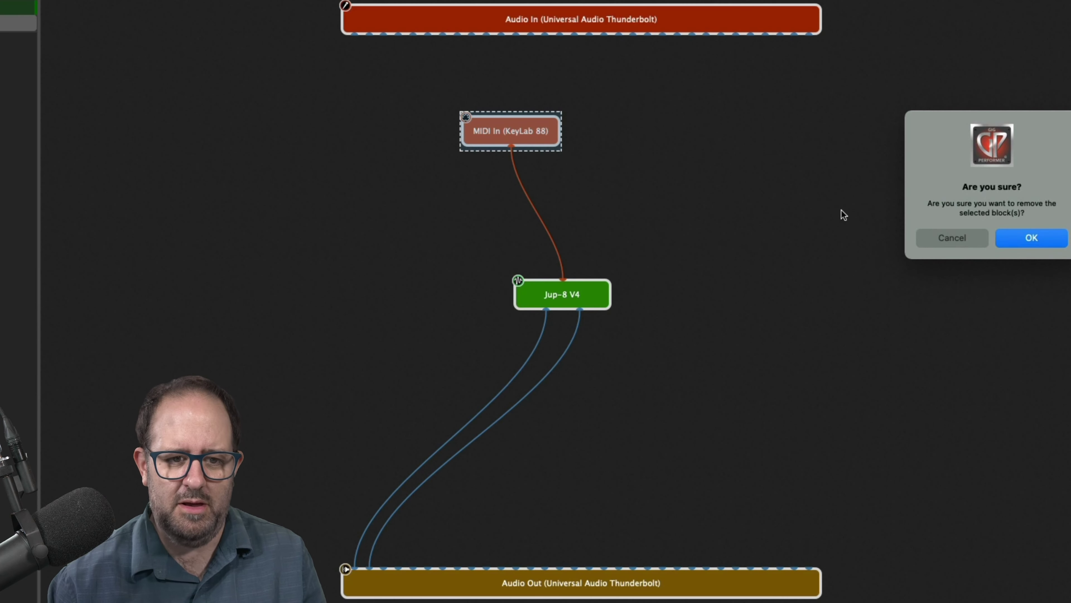
left_click(1030, 238)
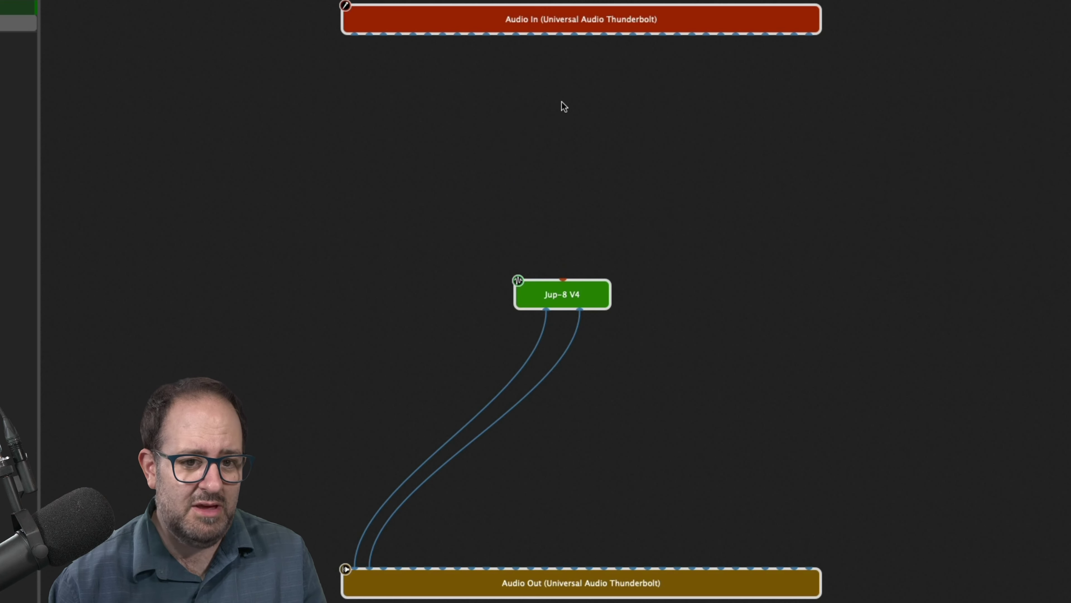
- Add a MIDI In (OMNI) block, cable it to Jup-8 V4, and select it
right_click(524, 131)
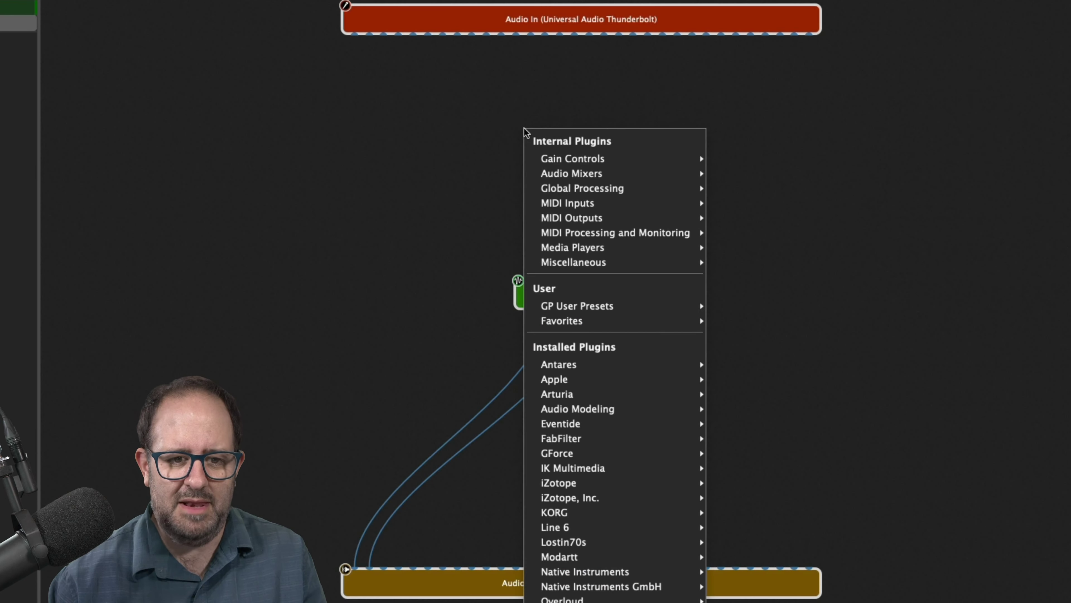
mouse_move(577, 204)
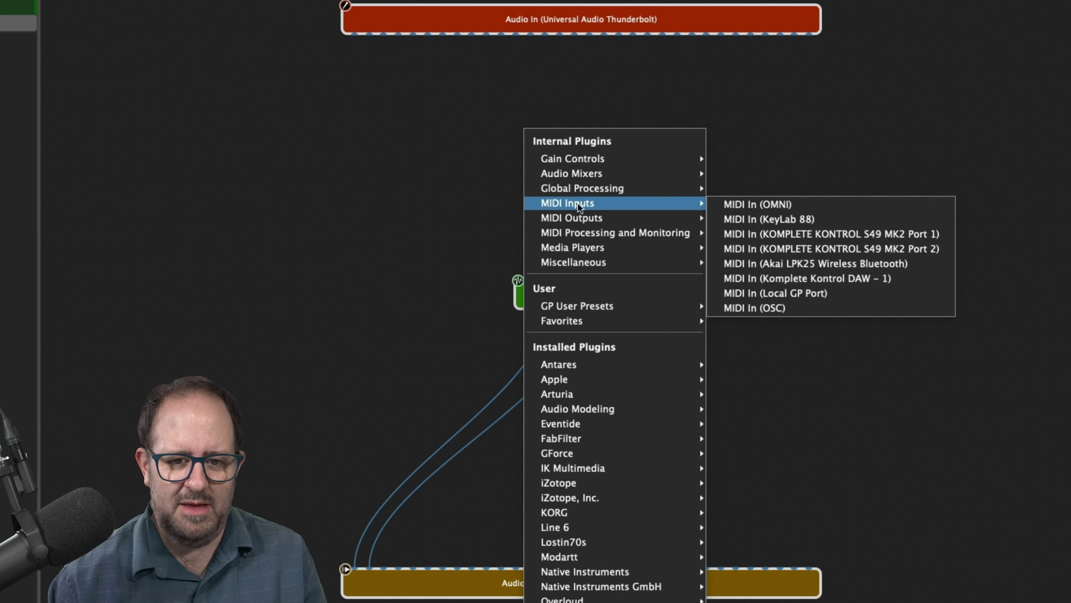
left_click(803, 204)
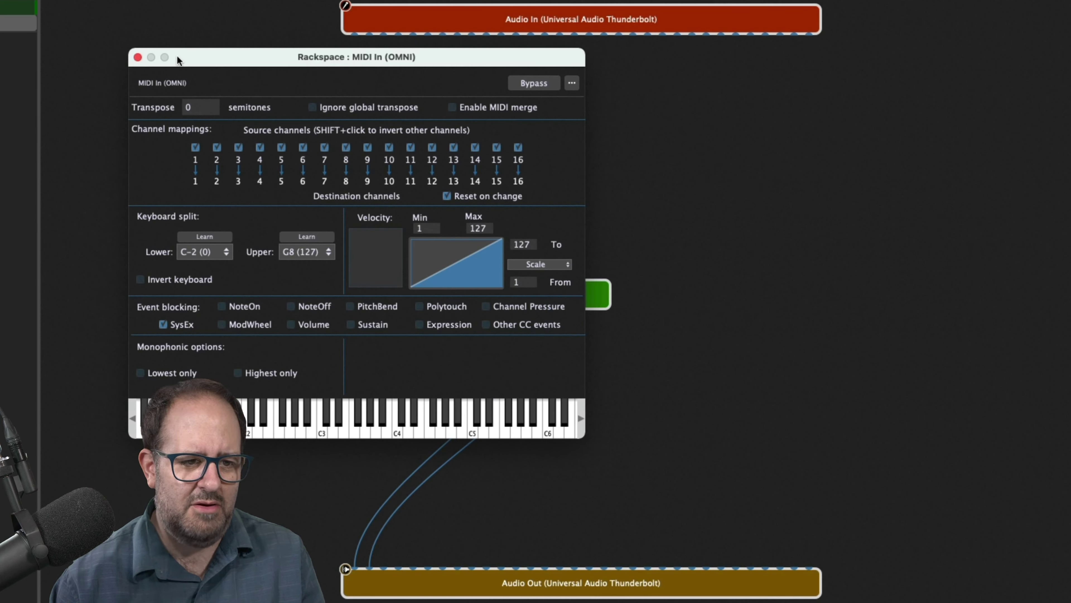
left_click(138, 57)
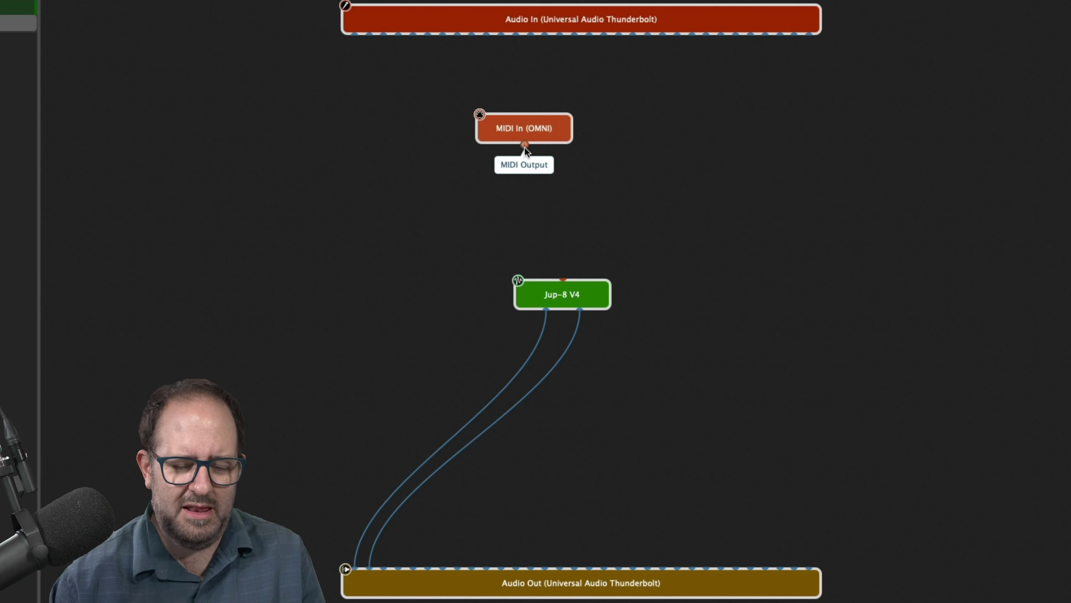
left_click_drag(525, 148, 556, 251)
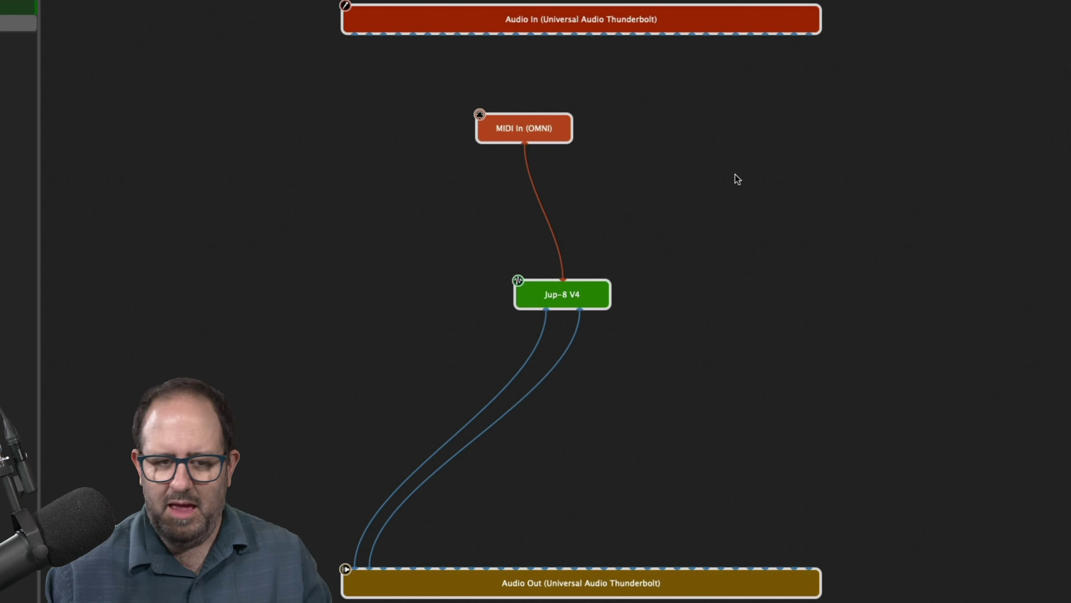
left_click(525, 127)
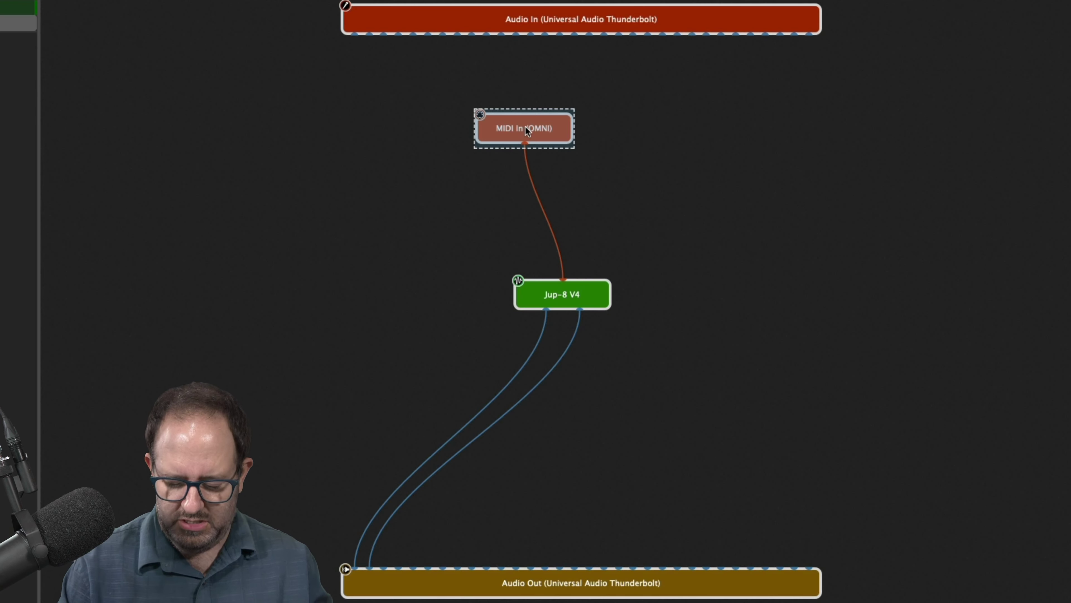
- Remove the OMNI input, then select and delete the OMNI input in the Piano V2/Jup-8 V4 rackspace
key("Delete")
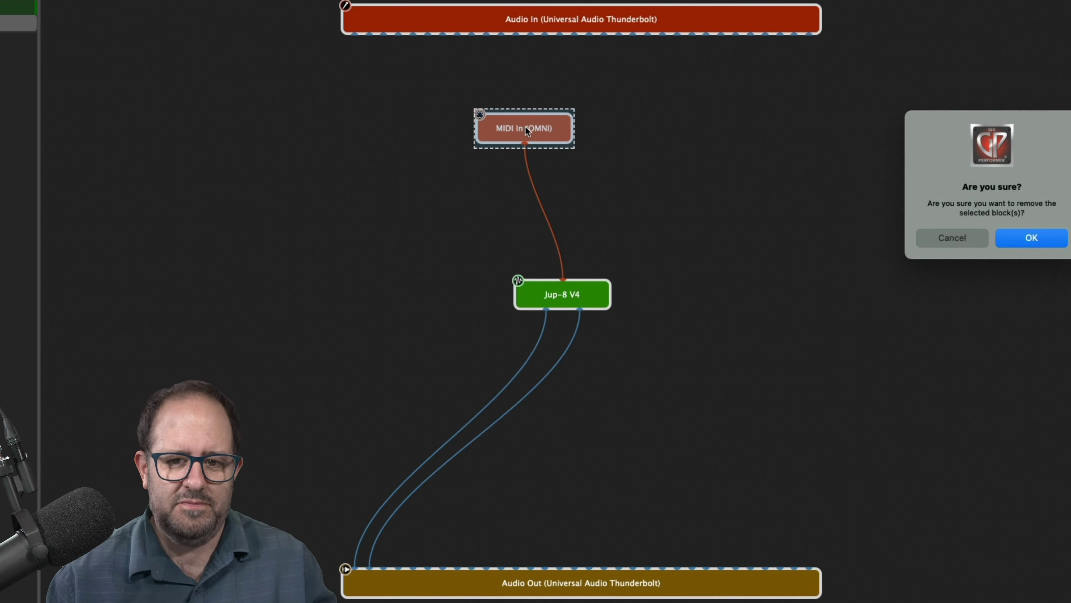
left_click(1025, 244)
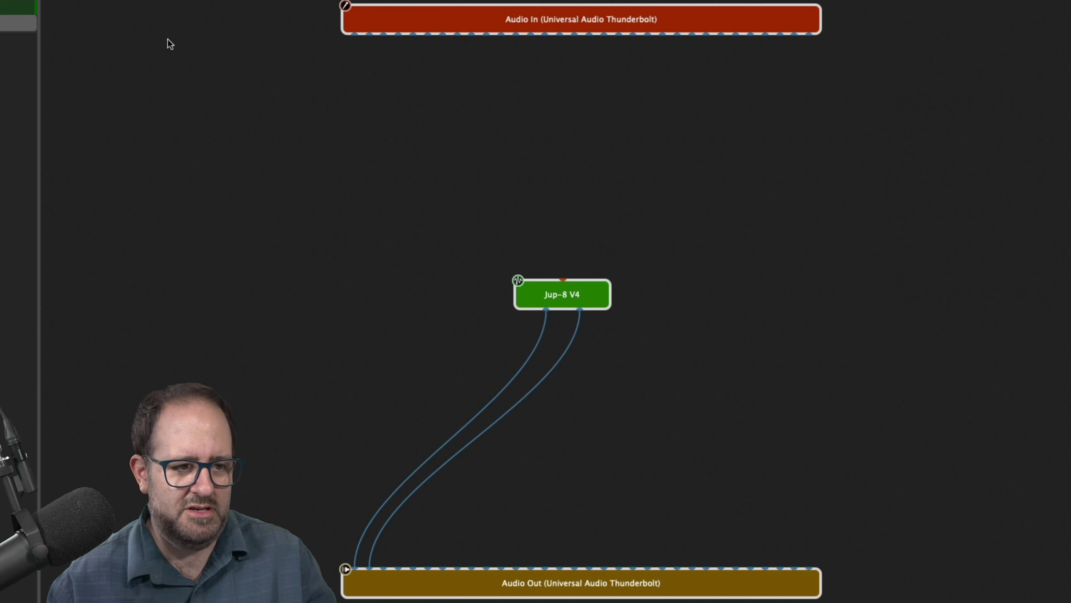
left_click(3, 40)
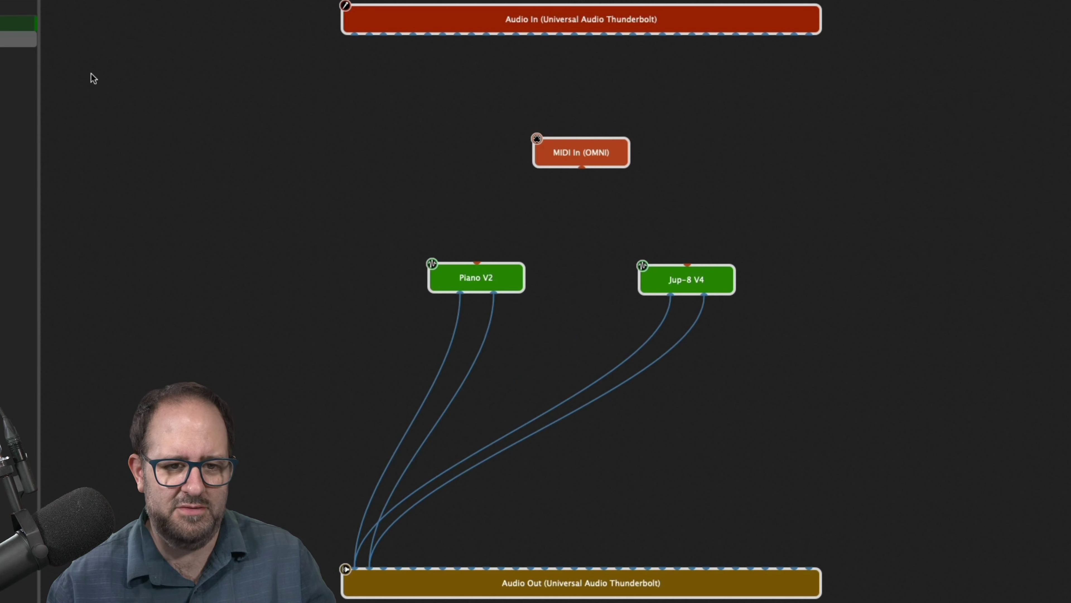
left_click(598, 152)
left_click_drag(597, 149, 601, 124)
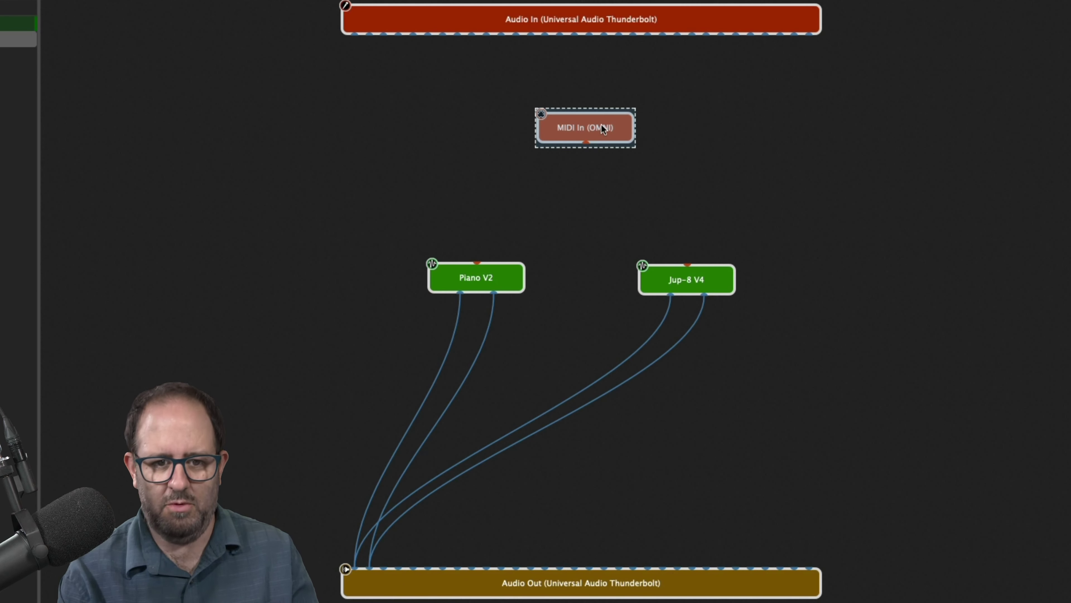
key("Delete")
- Confirm the OMNI removal and place a new MIDI In (KeyLab 88) block on the canvas
left_click(1034, 244)
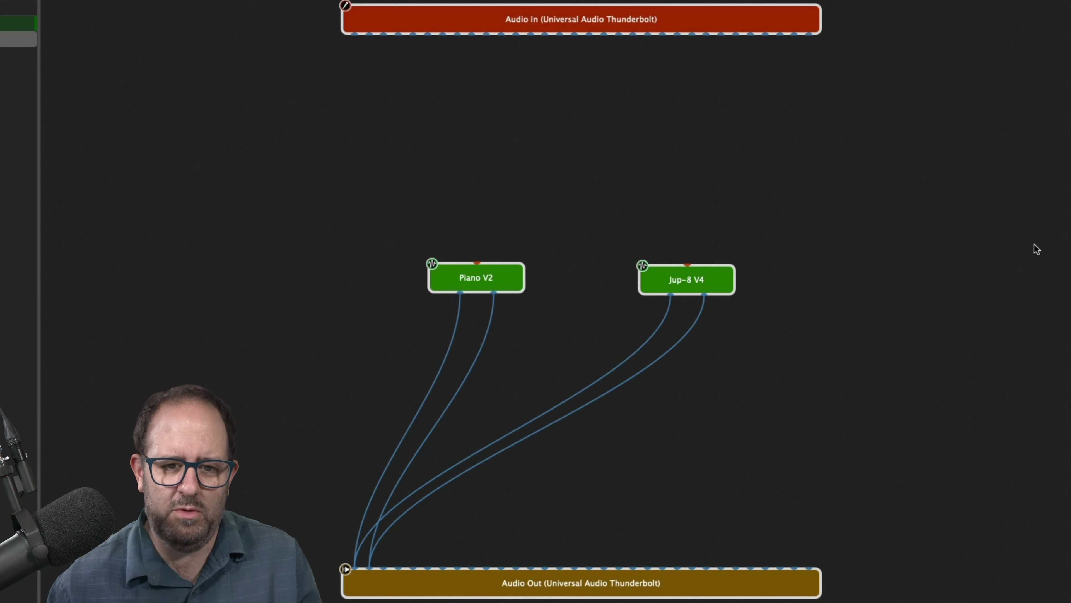
right_click(454, 131)
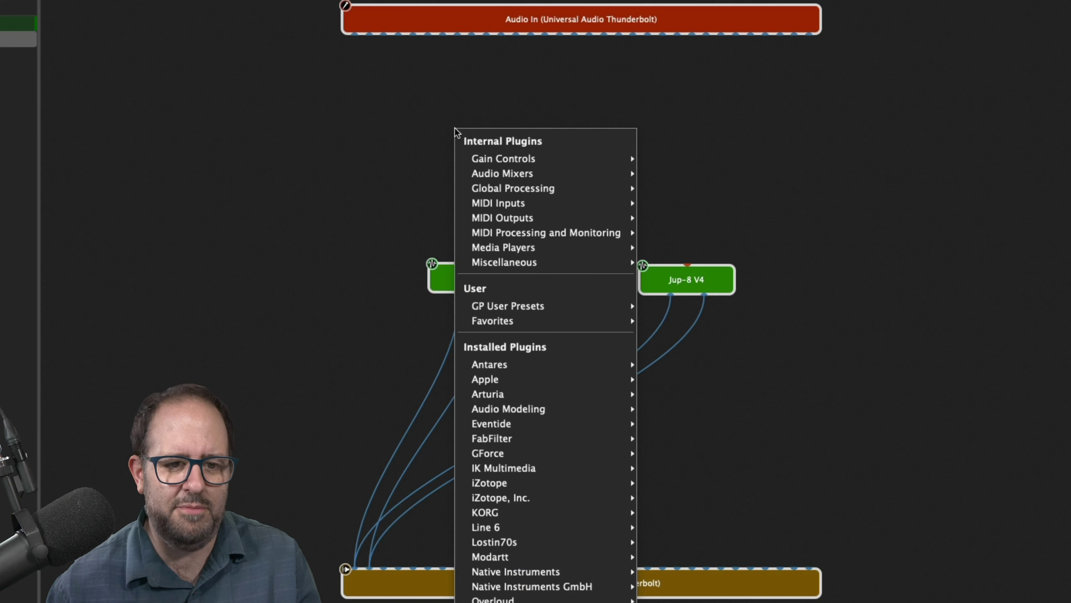
mouse_move(491, 181)
mouse_move(502, 203)
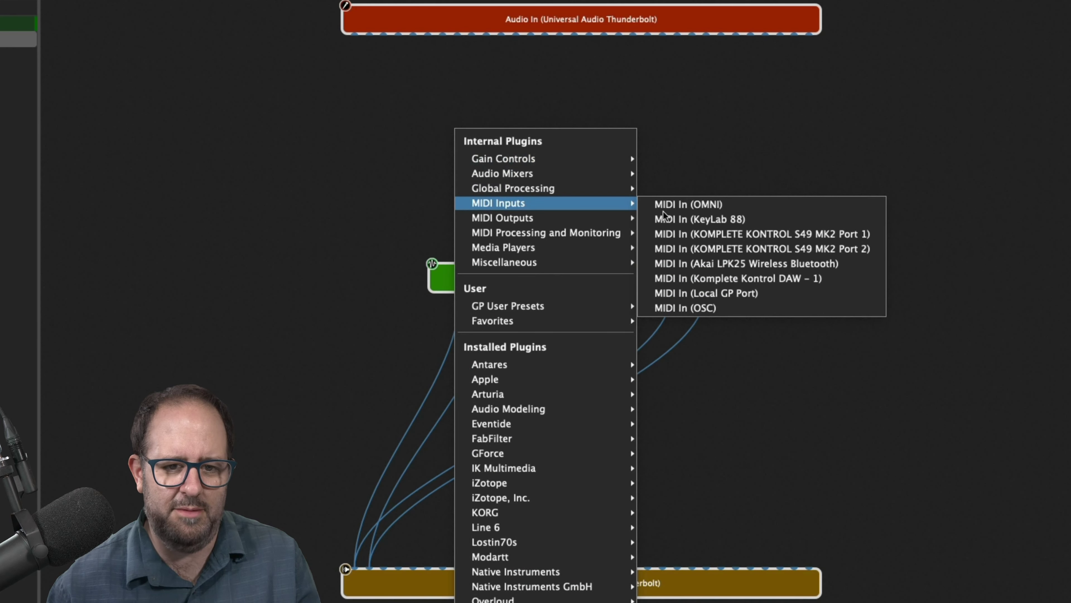
left_click(714, 219)
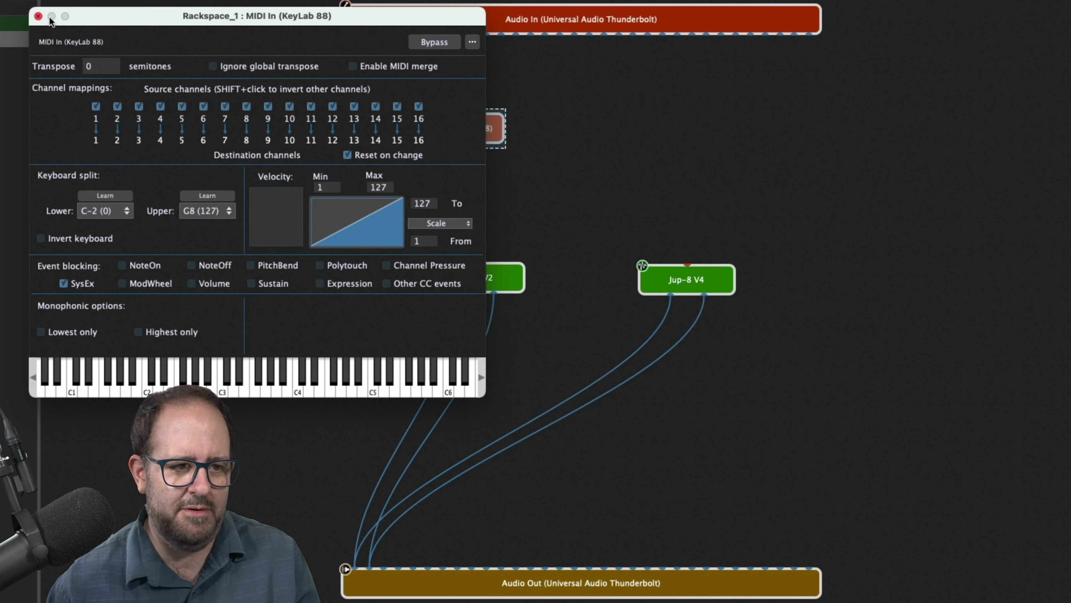
left_click(37, 16)
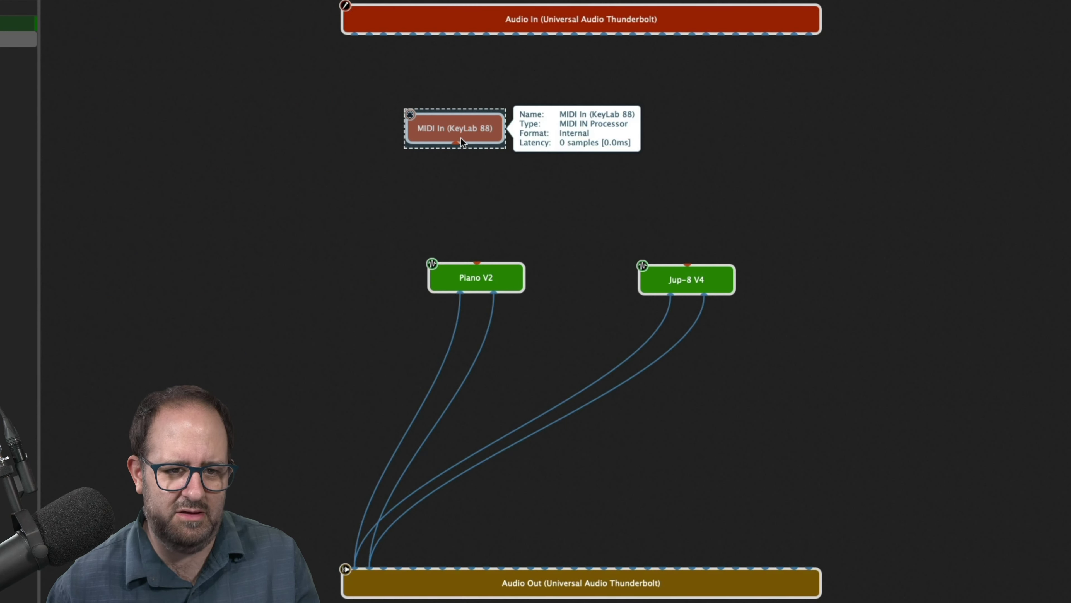
left_click_drag(461, 140, 481, 155)
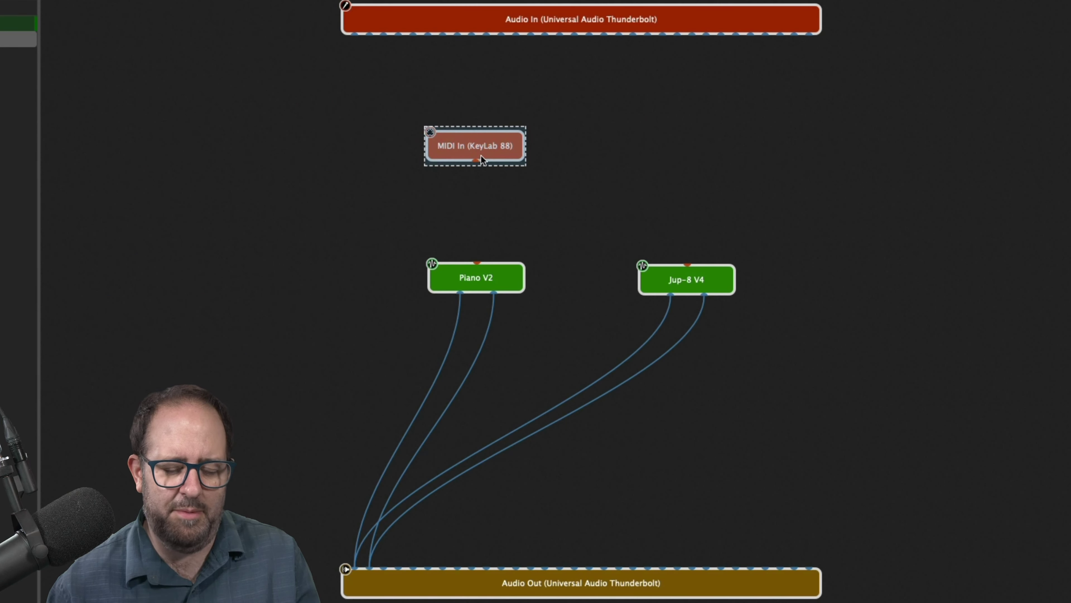
left_click(612, 166)
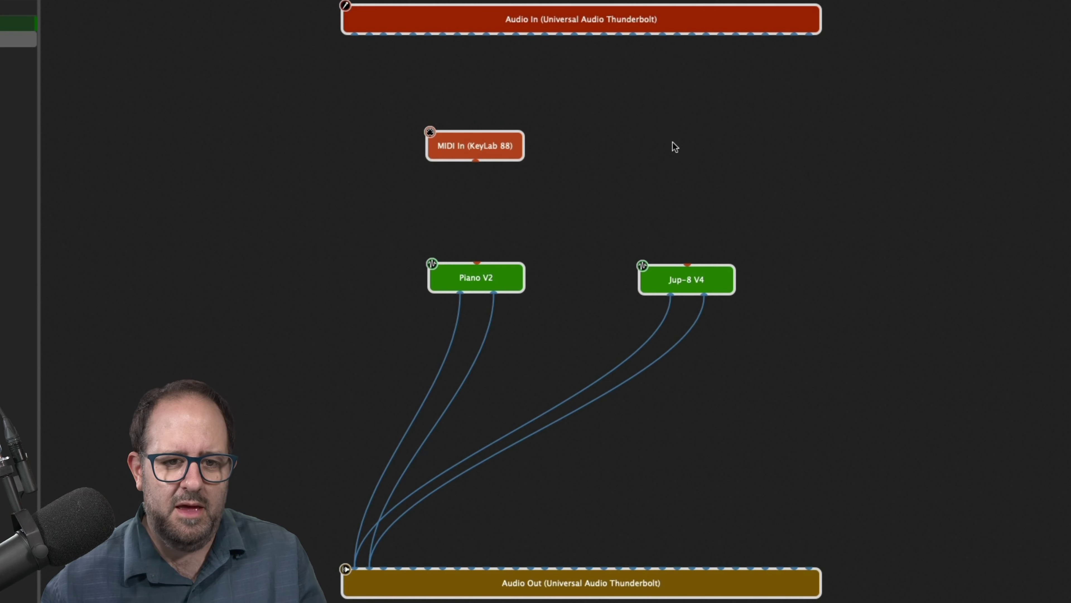
- Add an Akai LPK25 MIDI In, then cable KeyLab 88 to Piano V2 and LPK25 to Jup-8 V4
right_click(678, 132)
mouse_move(745, 206)
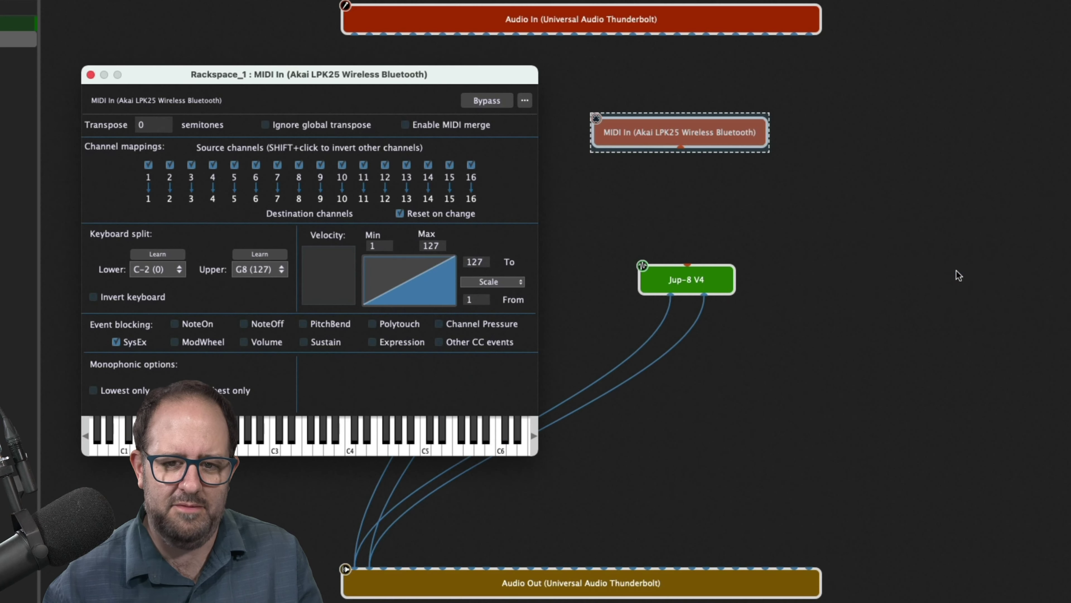
left_click(90, 75)
left_click_drag(663, 141, 679, 153)
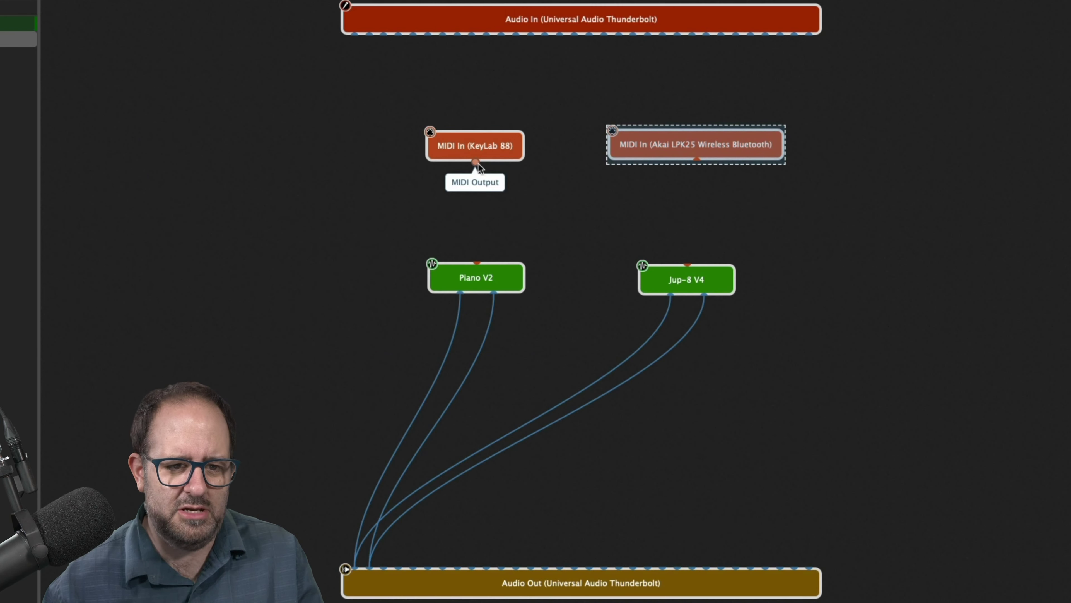
left_click_drag(478, 164, 481, 249)
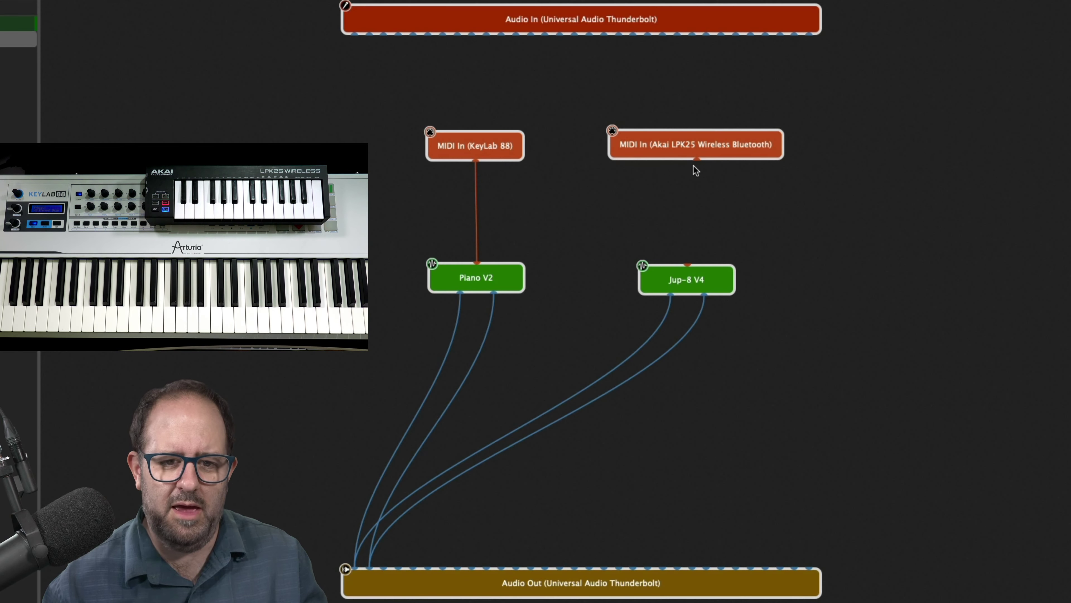
left_click_drag(698, 162, 687, 264)
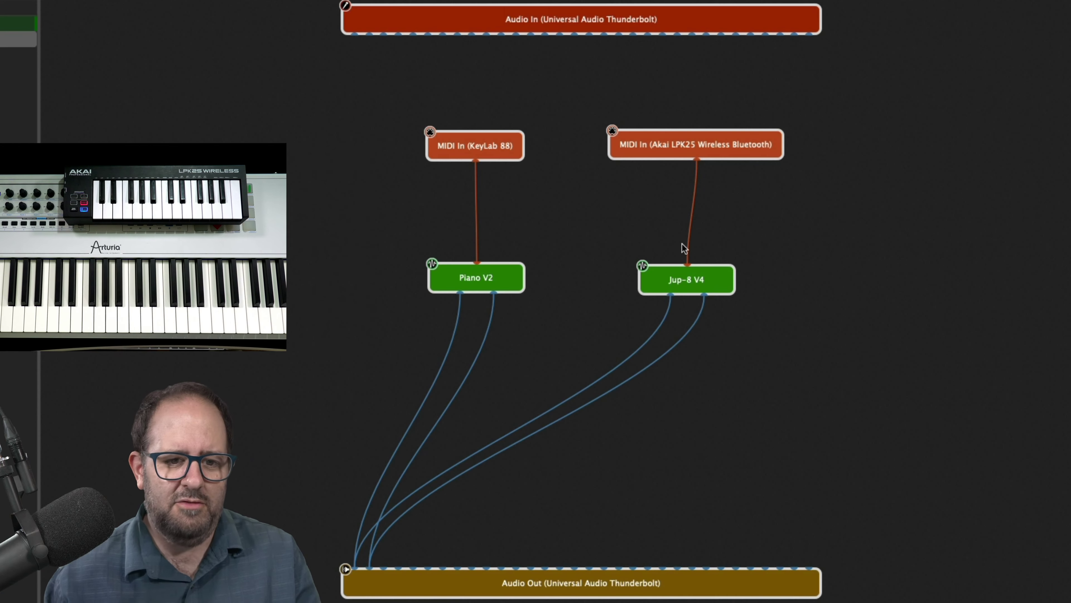
left_click(489, 280)
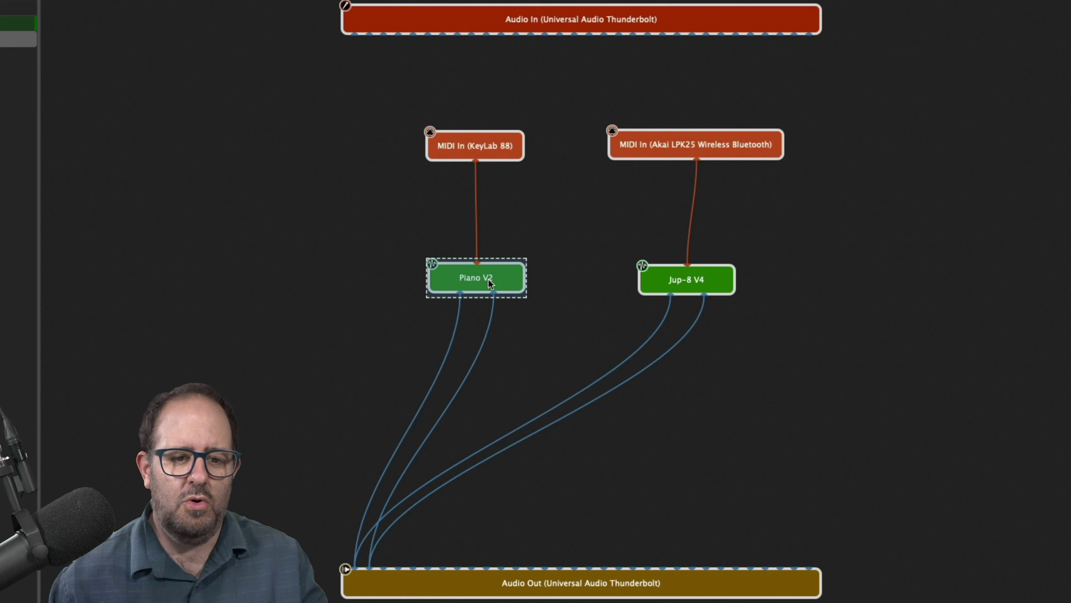
right_click(521, 220)
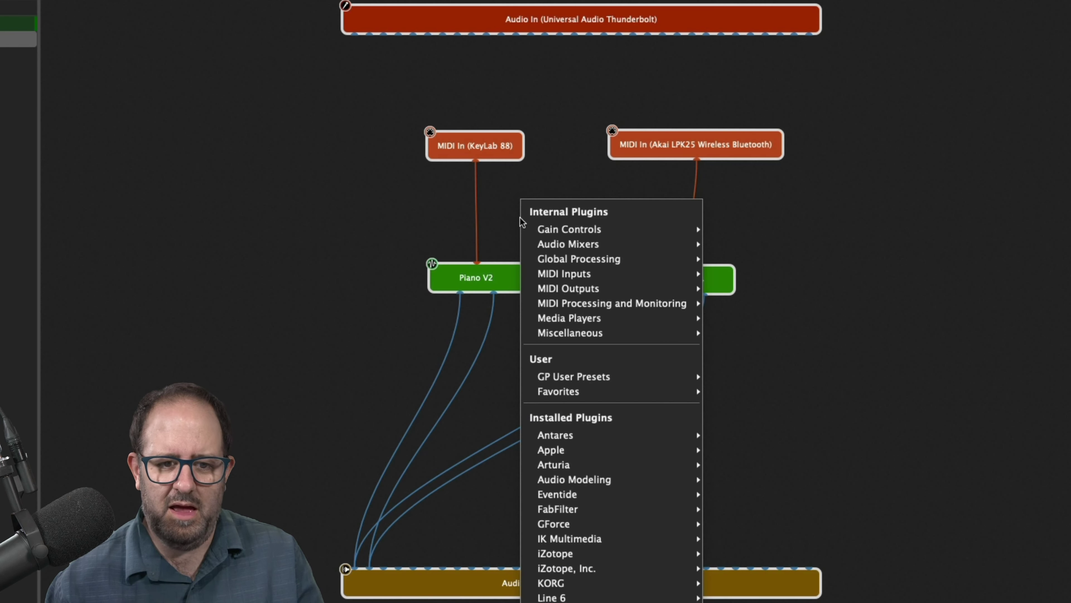
mouse_move(569, 244)
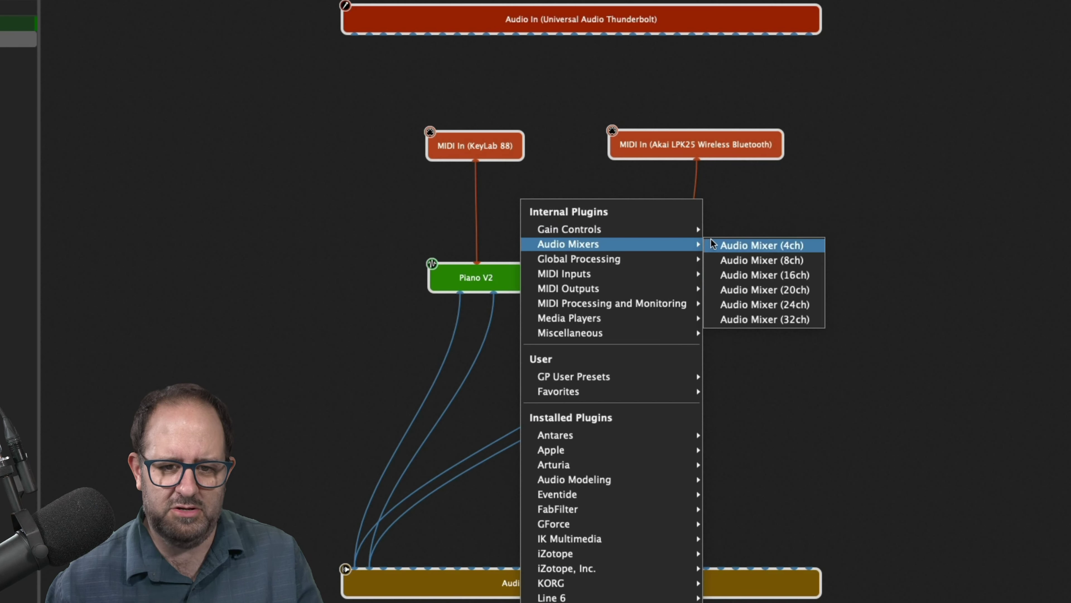
left_click(751, 214)
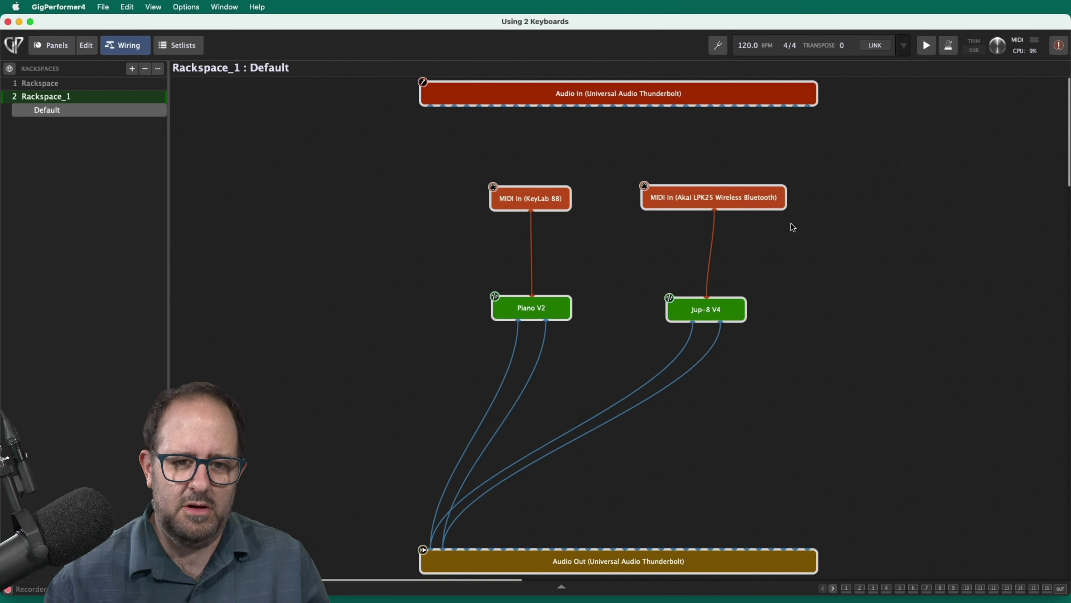
- Delete both MIDI In blocks from Rackspace_1
left_click_drag(791, 223, 454, 136)
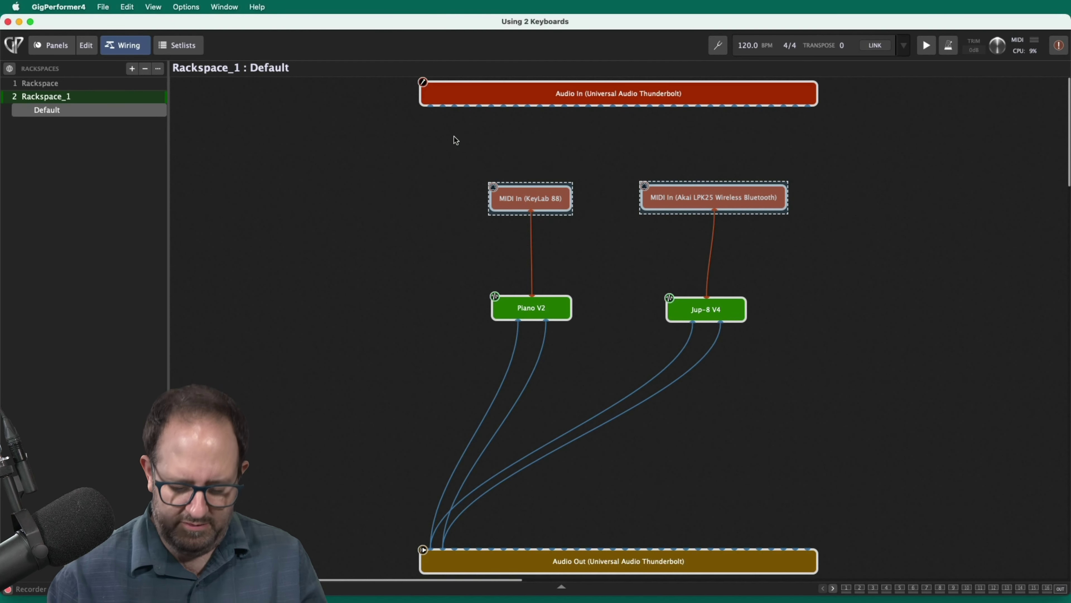
key("BackSpace")
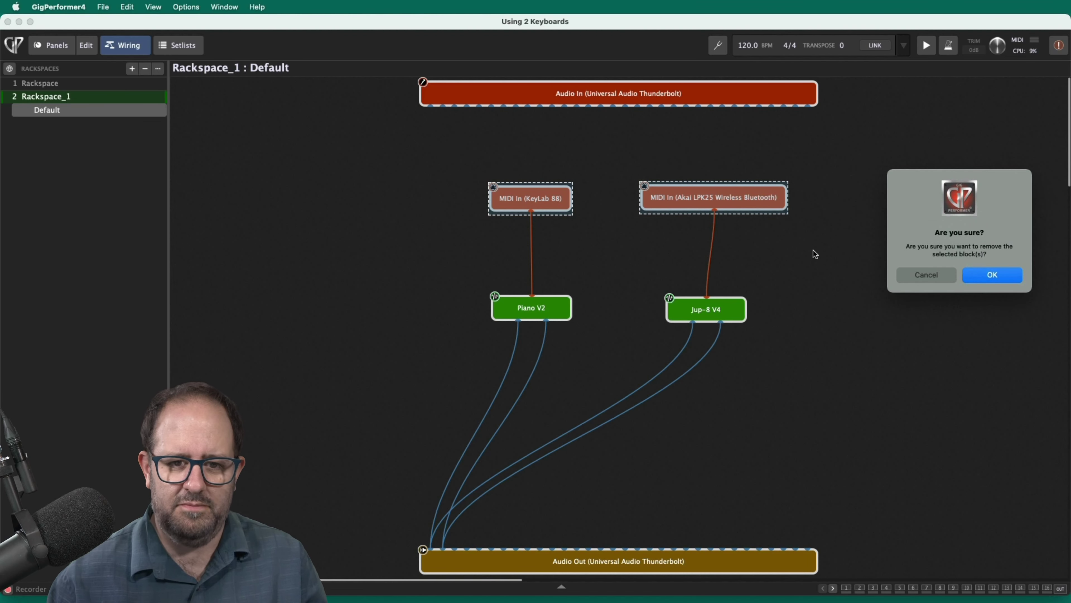
left_click(987, 276)
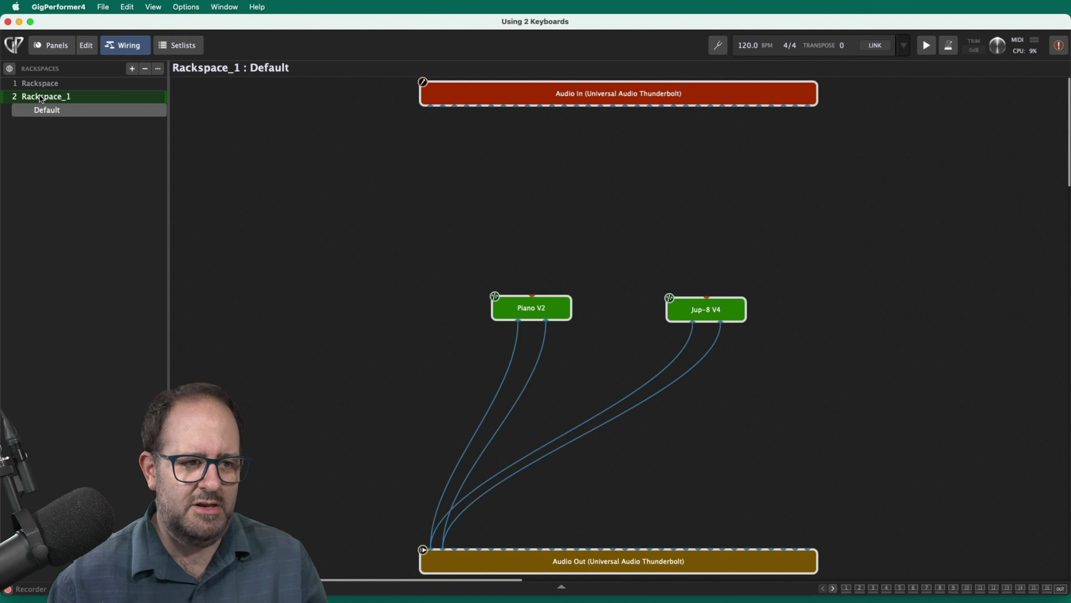
- Switch between the rackspaces, then show the Global Rackspace wiring
left_click(60, 88)
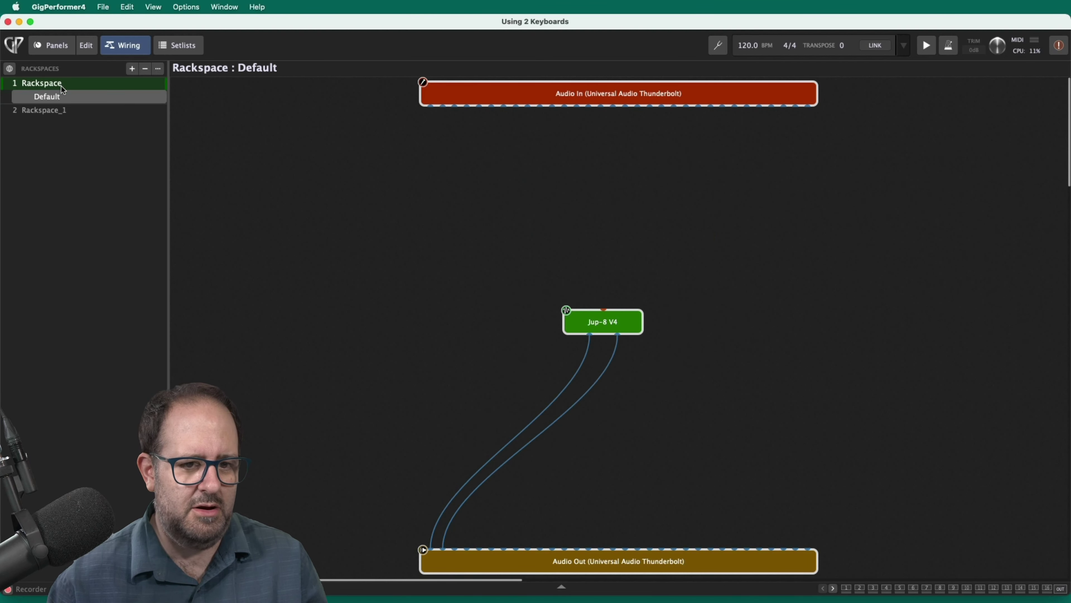
left_click(81, 111)
left_click(78, 87)
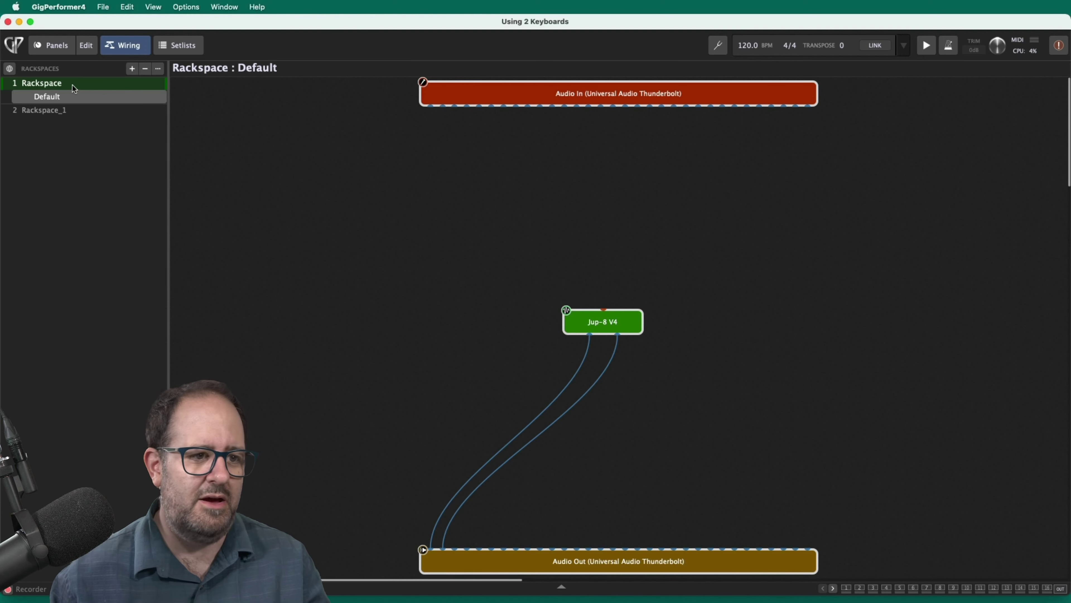
left_click(11, 70)
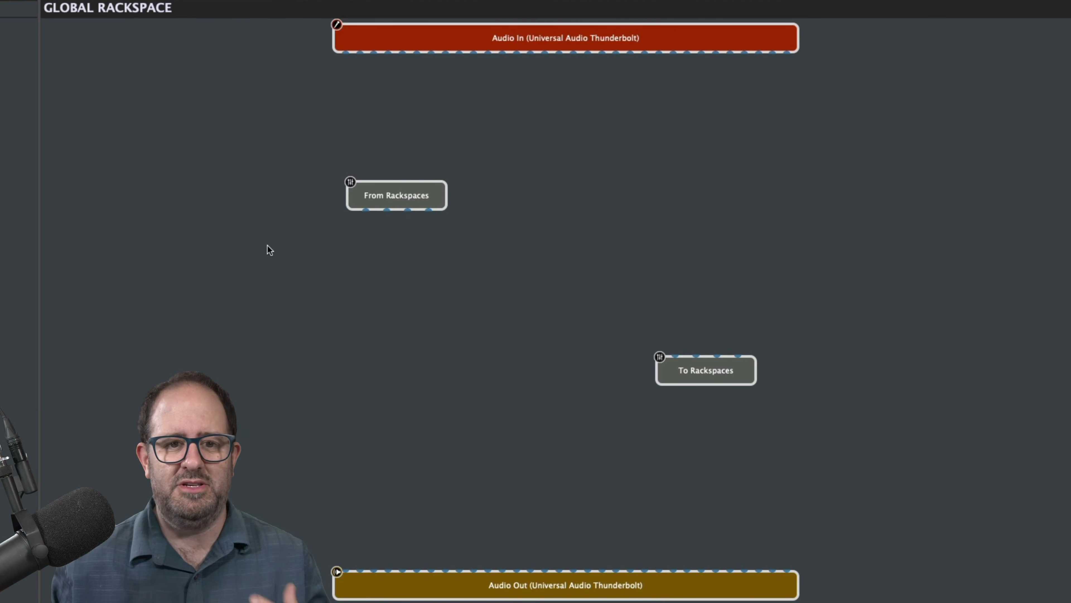
- Add a MIDI In (KeyLab 88) block to the Global Rackspace and move it lower
right_click(528, 186)
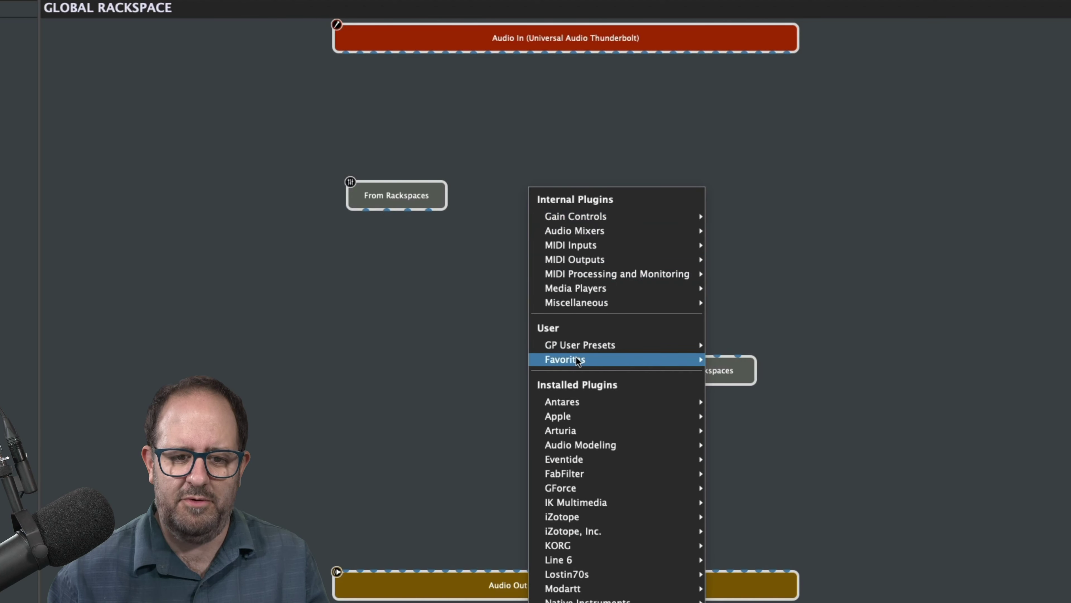
mouse_move(582, 248)
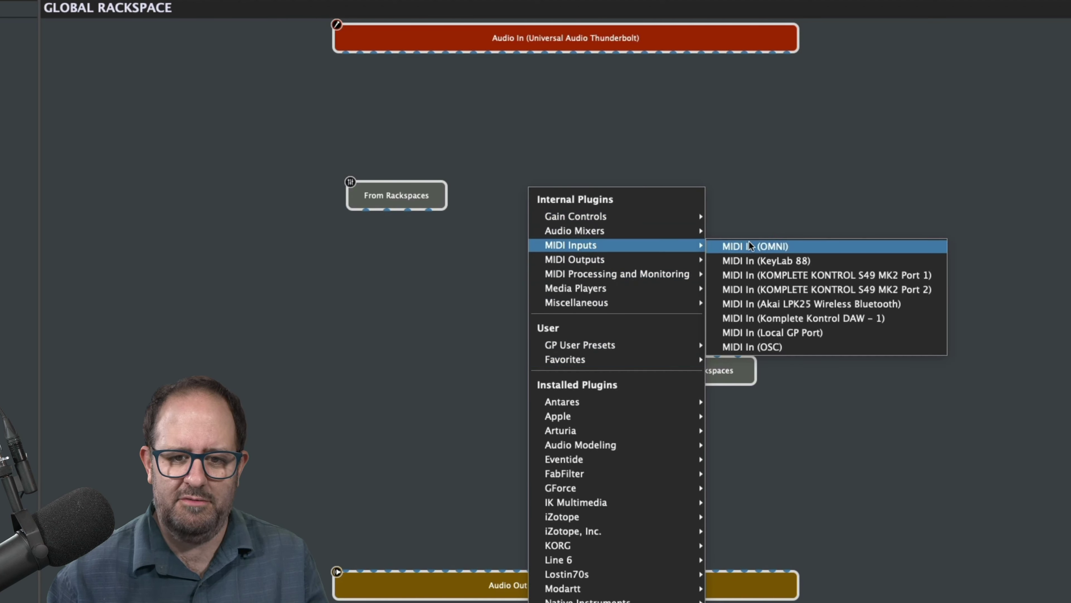
left_click(772, 261)
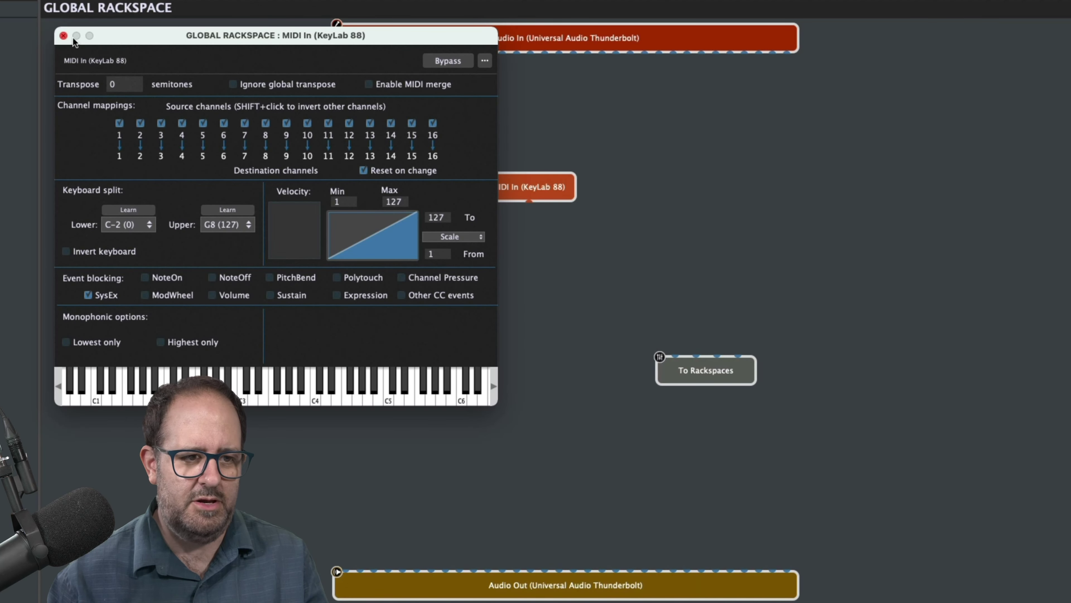
left_click(63, 35)
left_click(520, 192)
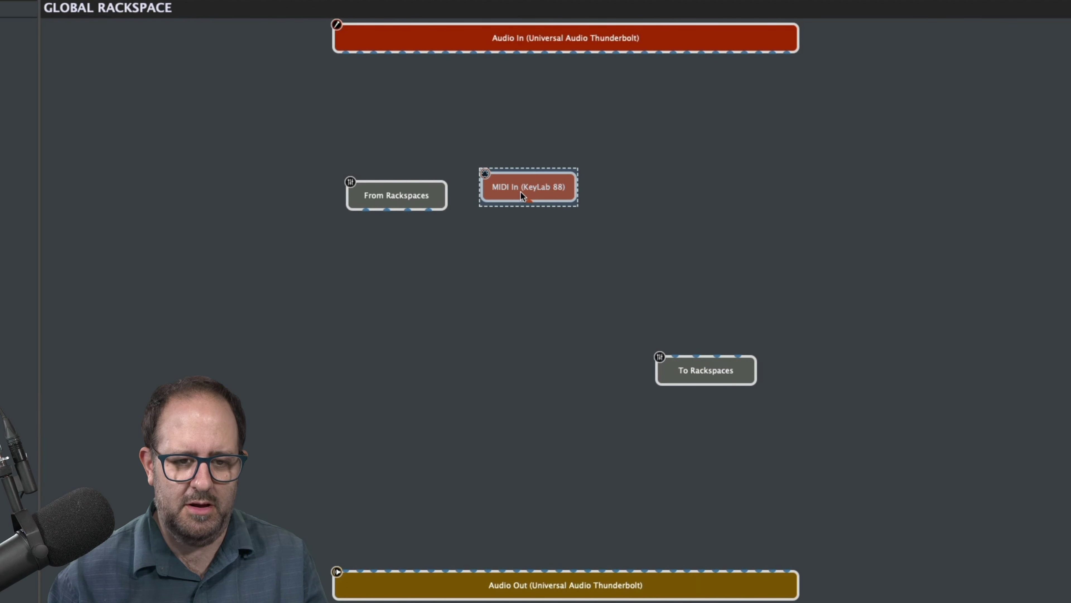
left_click_drag(520, 192, 514, 249)
- Add Arturia Piano V2 below it, fed by KeyLab 88 and wired to Audio Out
right_click(486, 304)
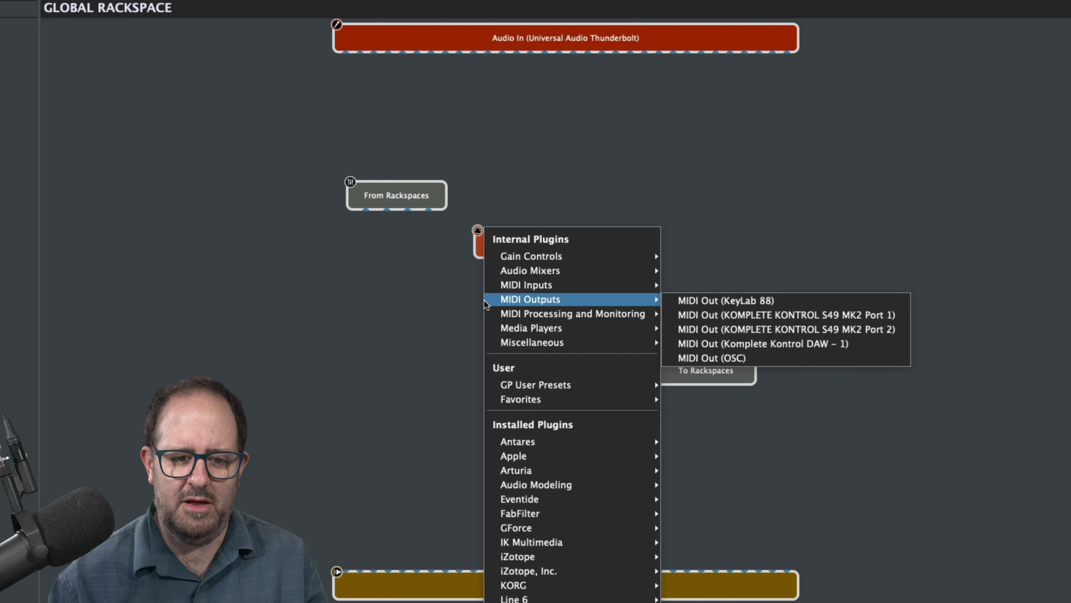
mouse_move(535, 462)
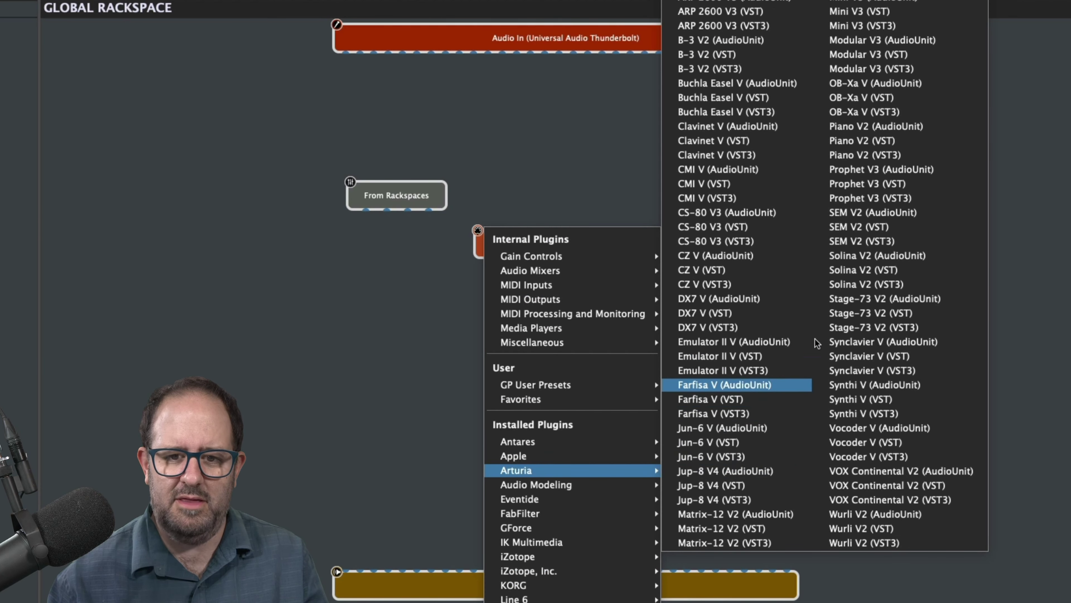
left_click(888, 139)
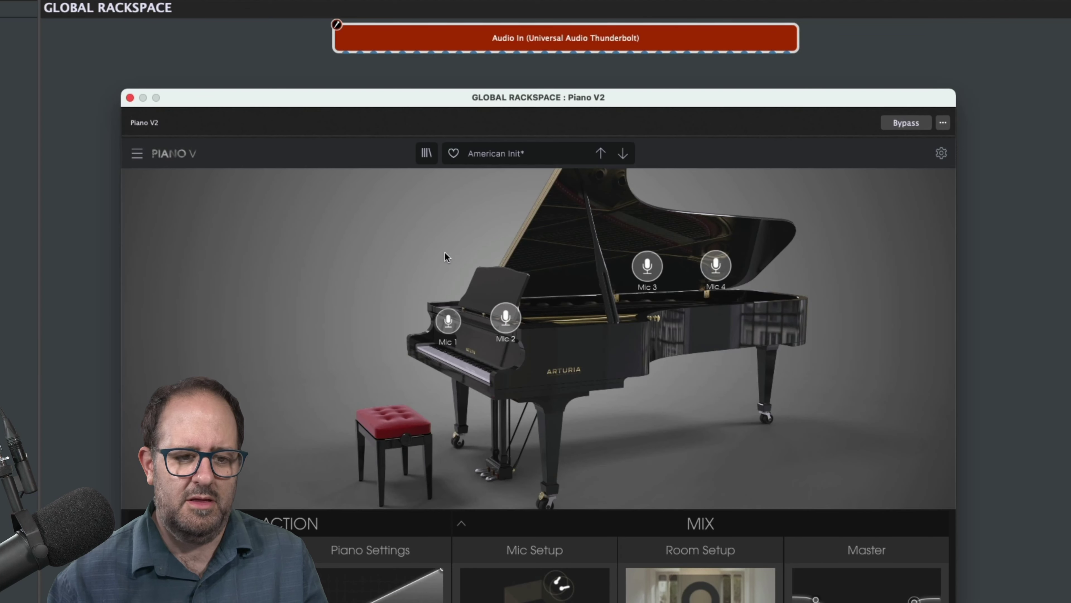
left_click(130, 98)
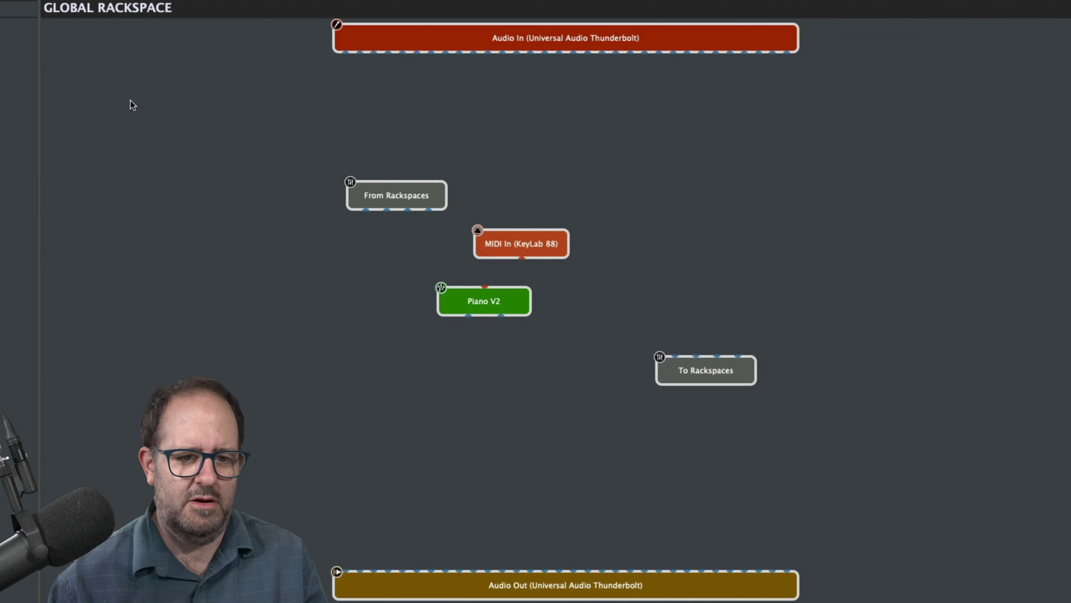
left_click_drag(483, 300, 517, 340)
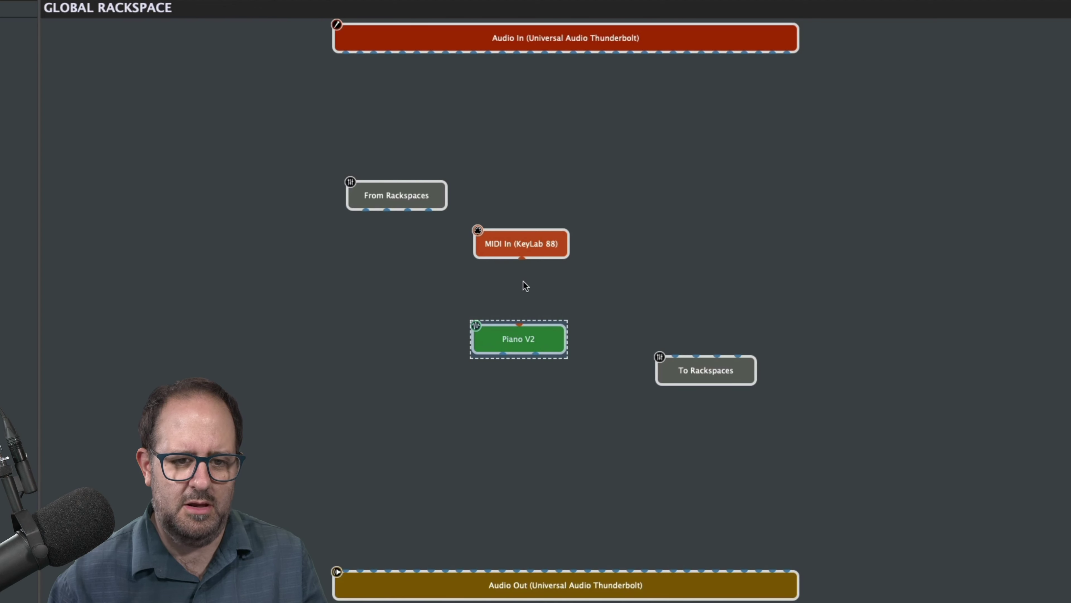
left_click_drag(519, 261, 520, 324)
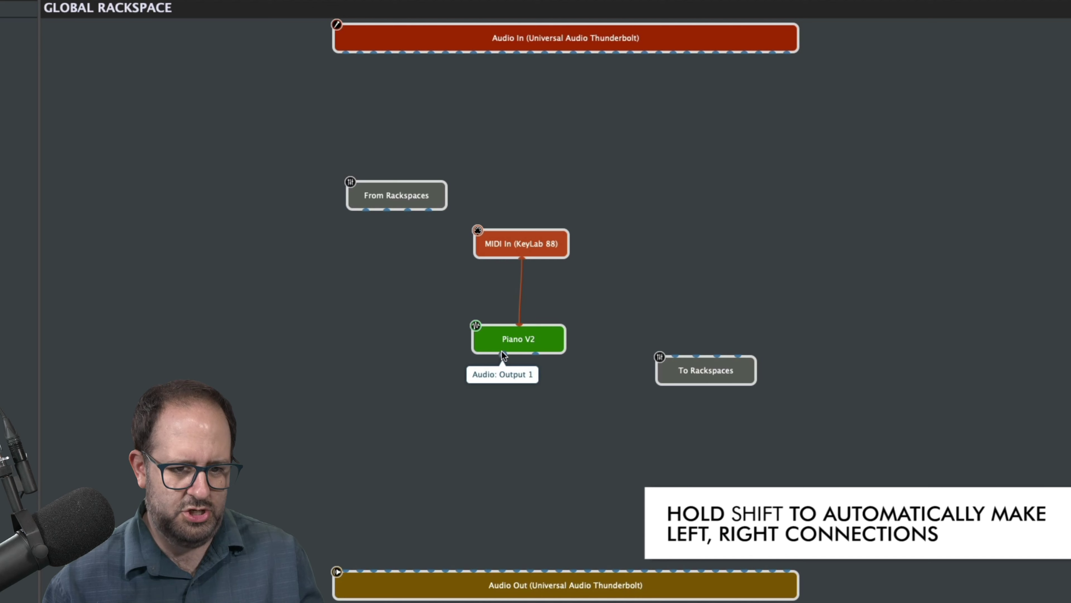
left_click_drag(504, 353, 343, 545)
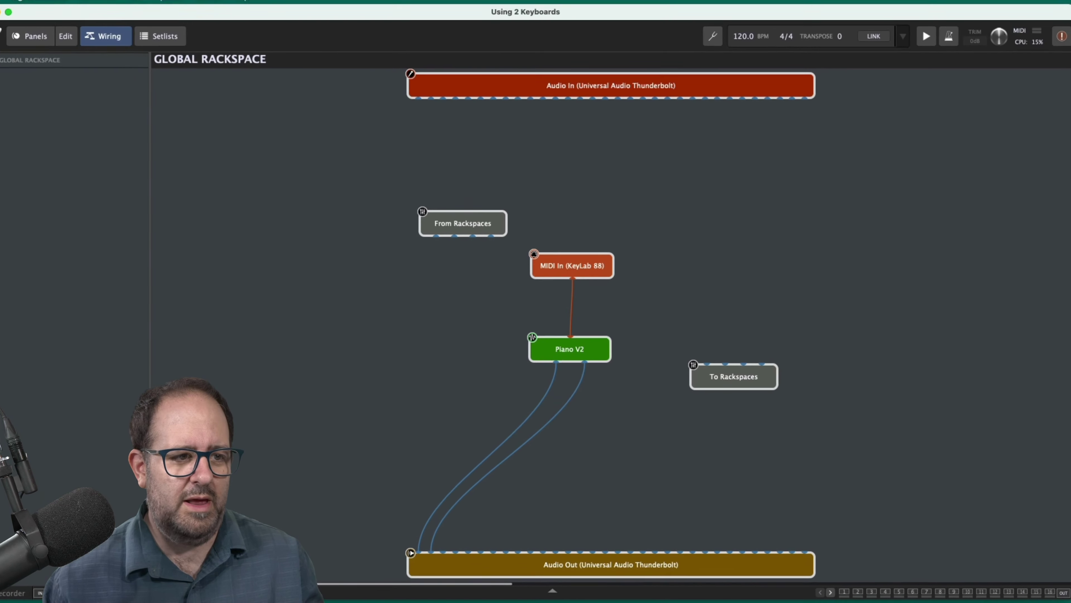
- In the first rackspace, cable a new MIDI In (Akai LPK25 Wireless Bluetooth) to Jup-8 V4, then open Rackspace_1
left_click(11, 70)
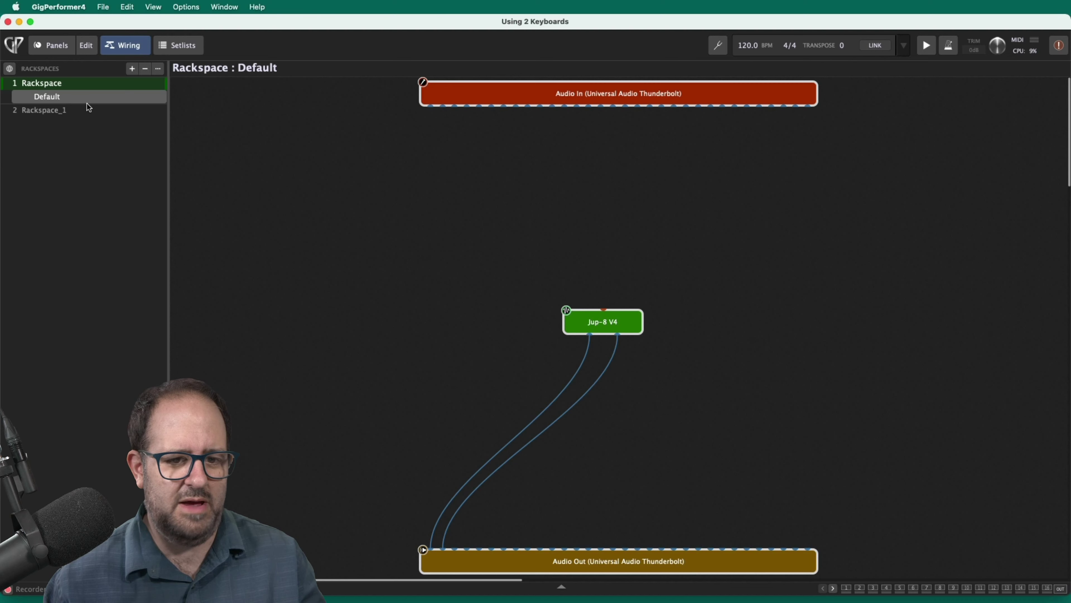
right_click(564, 199)
mouse_move(622, 259)
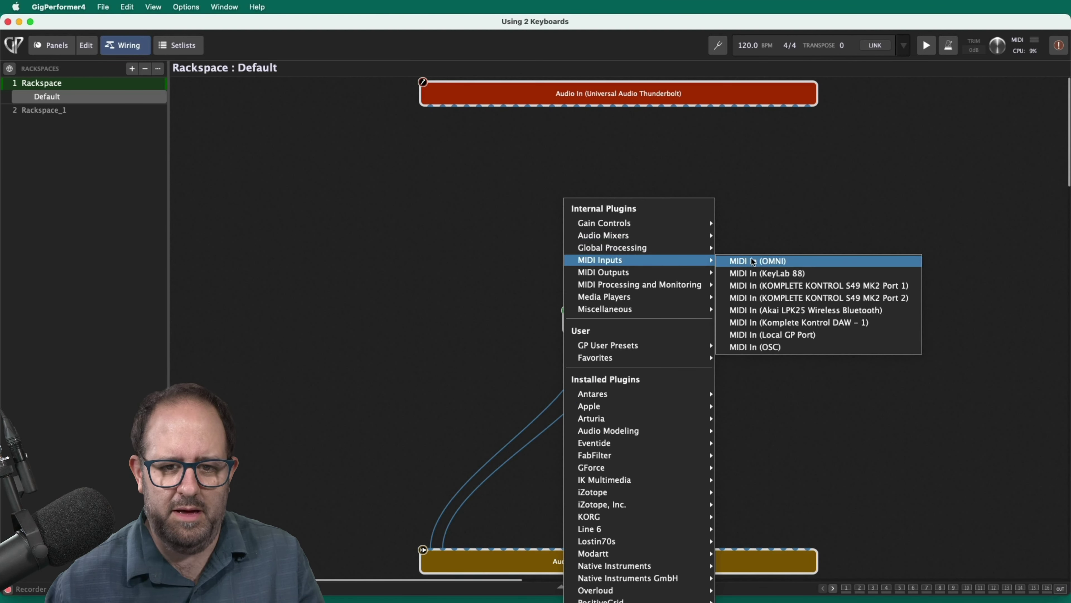
left_click(778, 305)
key("super+w")
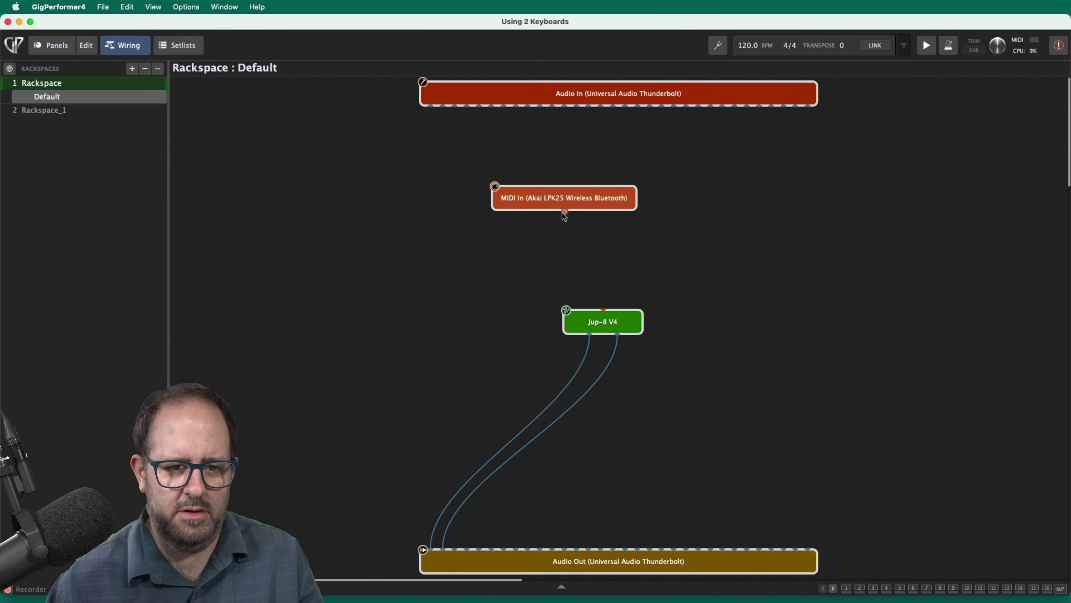
left_click_drag(565, 211, 604, 310)
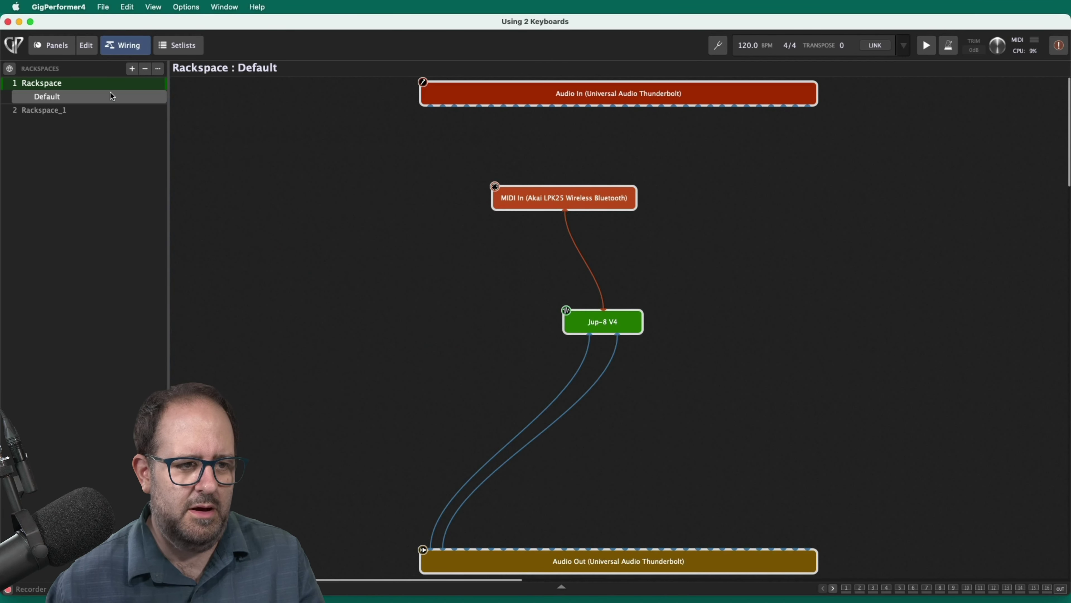
left_click(97, 107)
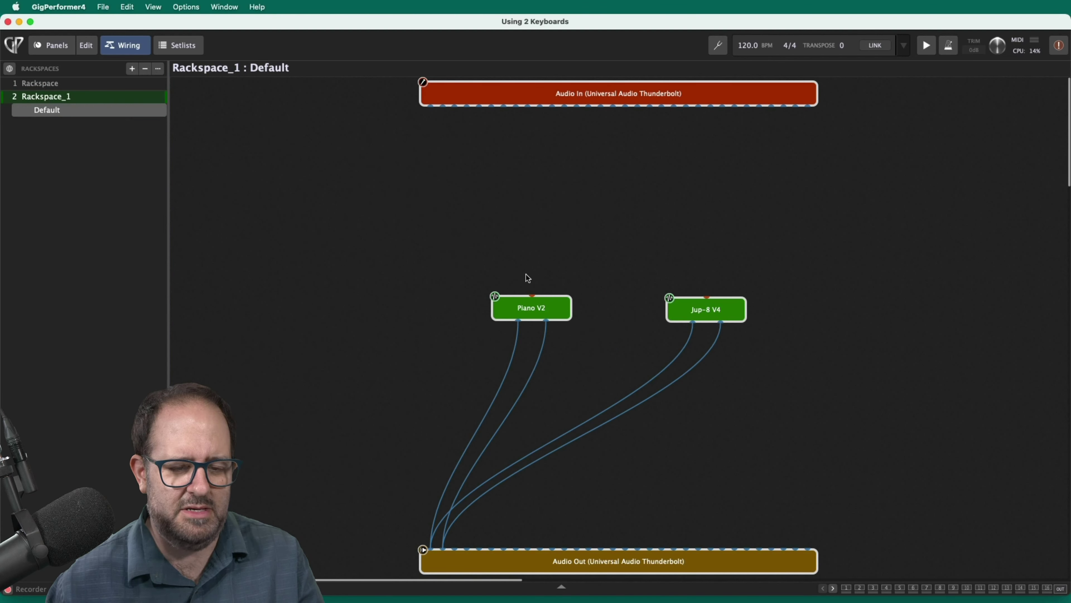
- Delete the Piano V2 and Jup-8 V4 blocks from Rackspace_1
left_click(543, 307)
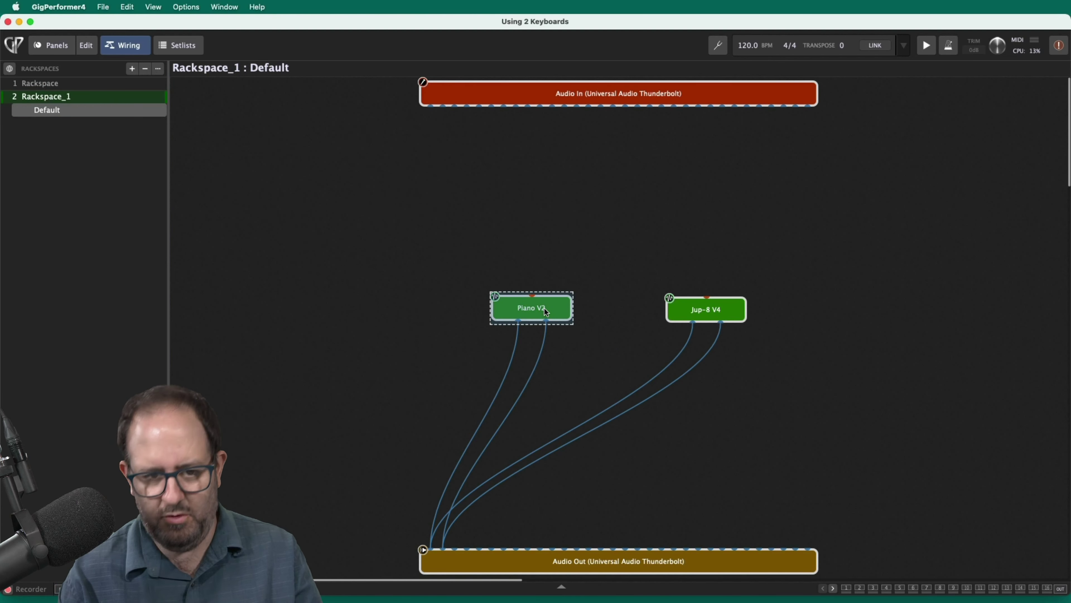
key("BackSpace")
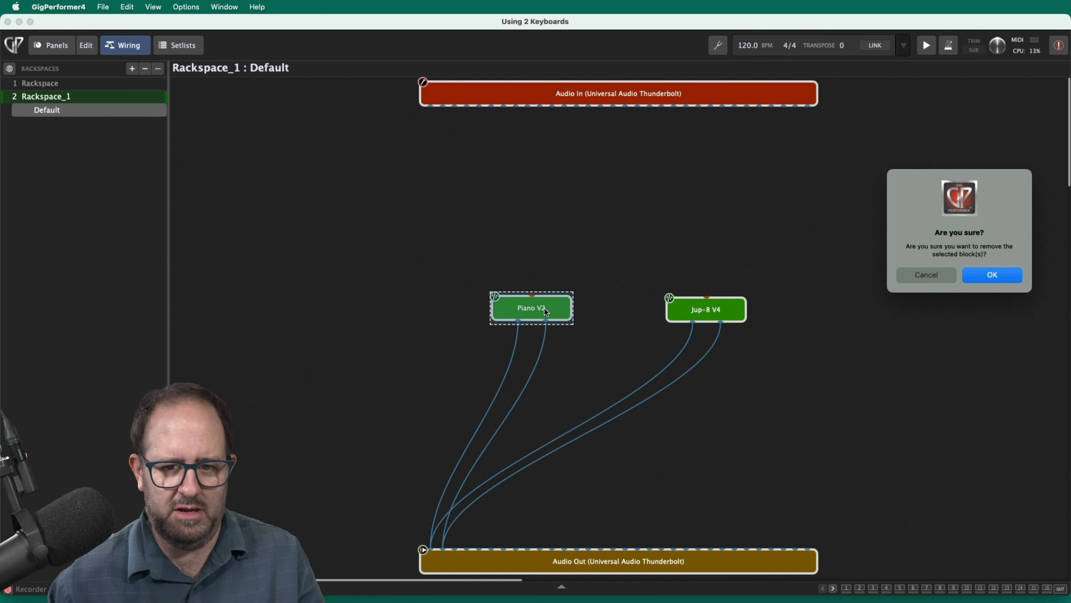
left_click(1007, 274)
left_click(736, 306)
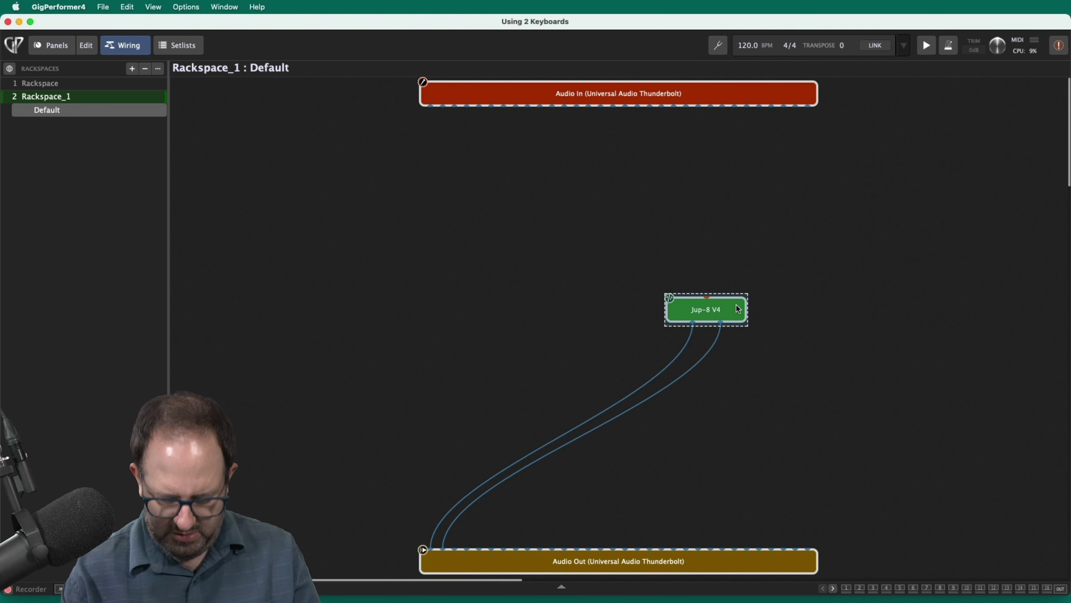
key("BackSpace")
left_click(995, 275)
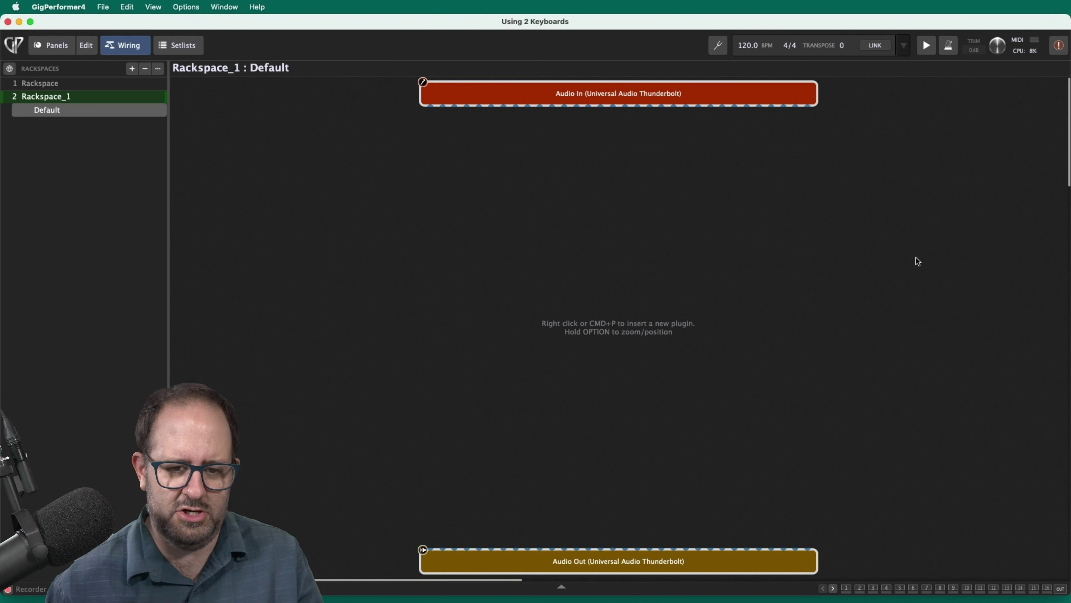
- Add a MIDI In (Akai LPK25 Wireless Bluetooth) block to Rackspace_1
right_click(562, 224)
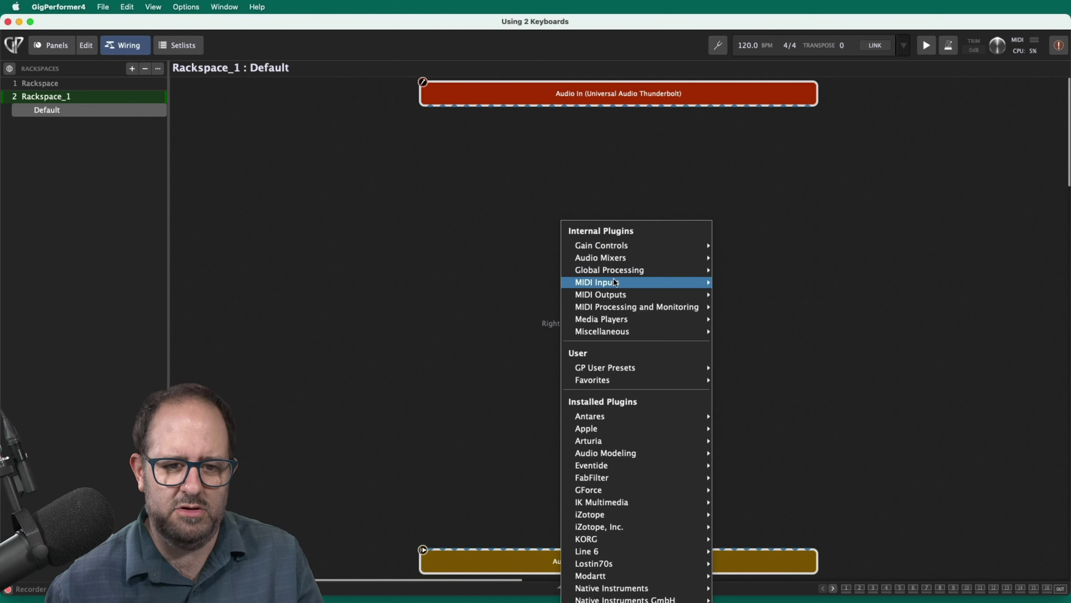
mouse_move(614, 281)
left_click(793, 333)
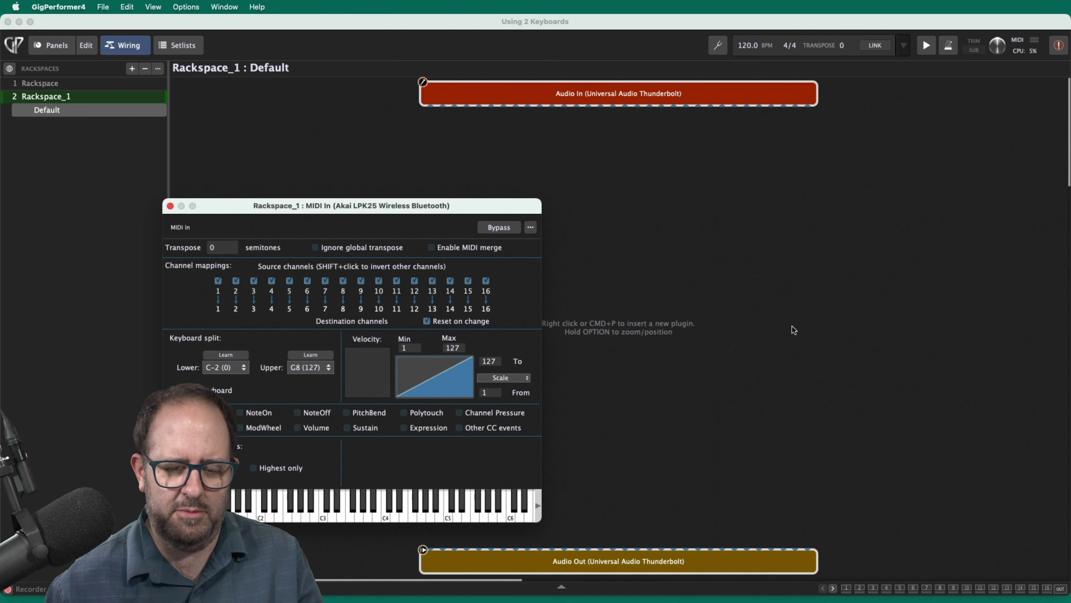
left_click(171, 205)
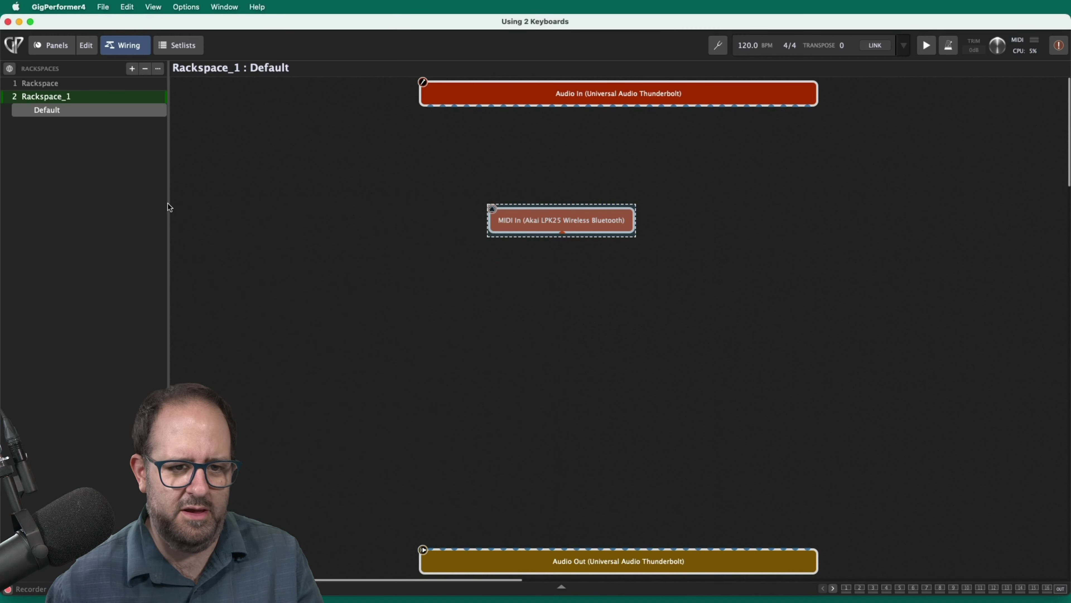
left_click(575, 352)
- Add the Arturia Wurli V2 instrument and cable the LPK25 input to it
right_click(515, 272)
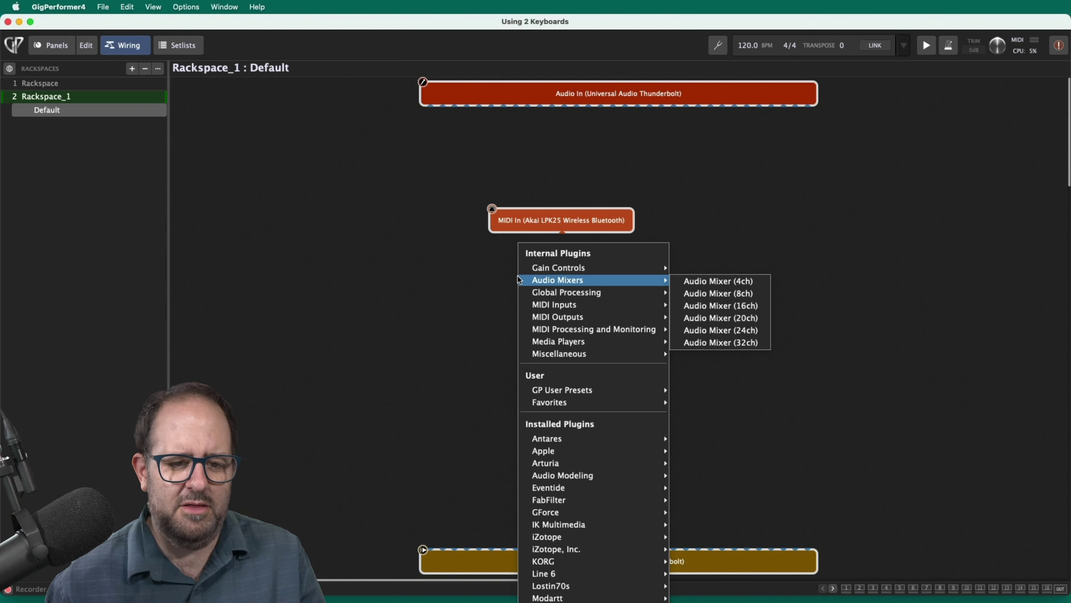
mouse_move(567, 466)
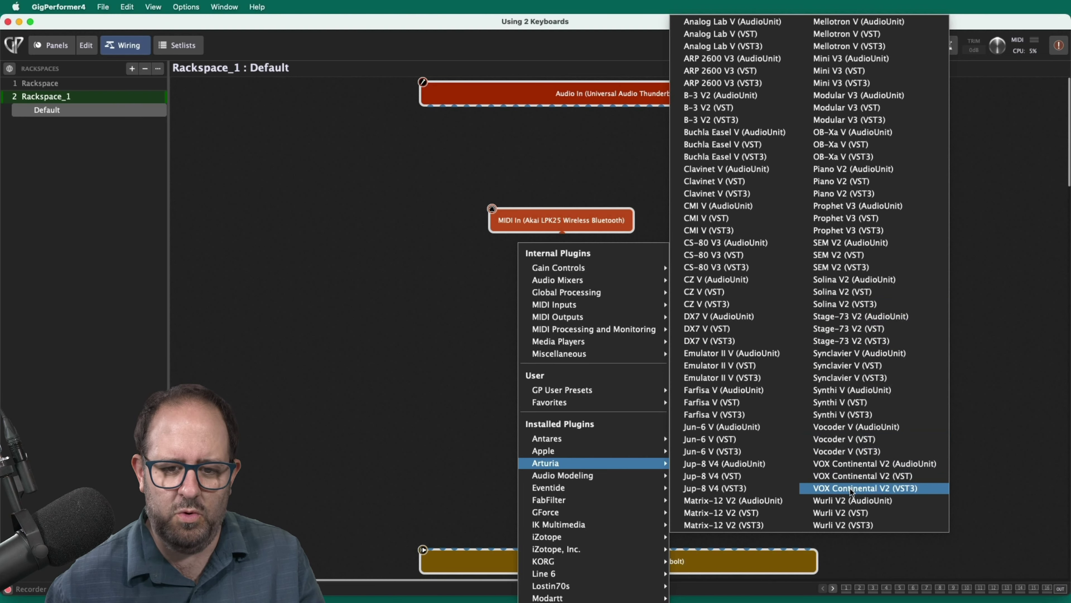
key("Left")
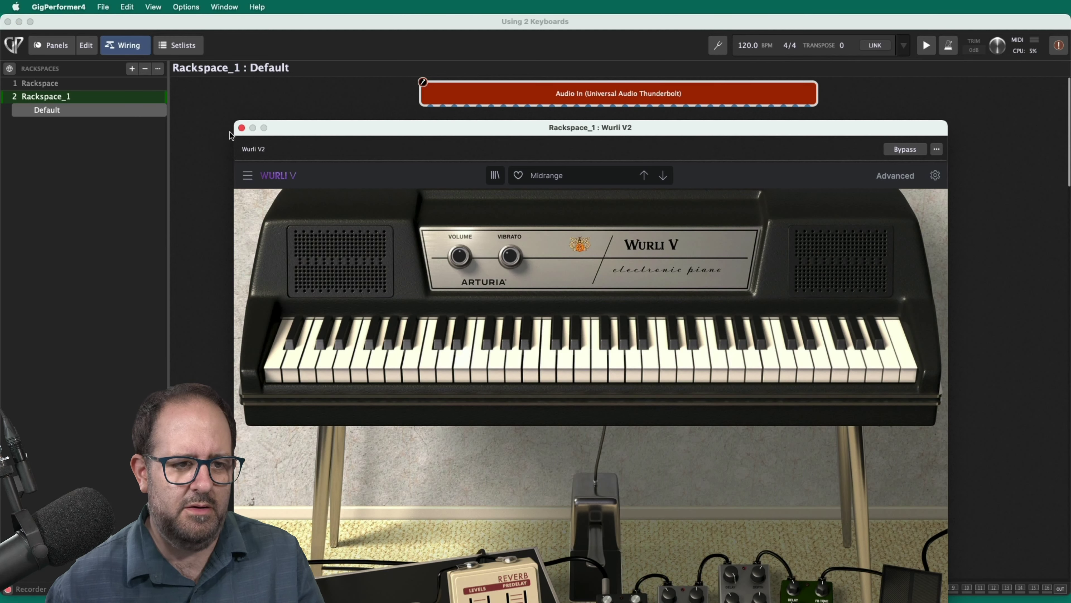
left_click(242, 128)
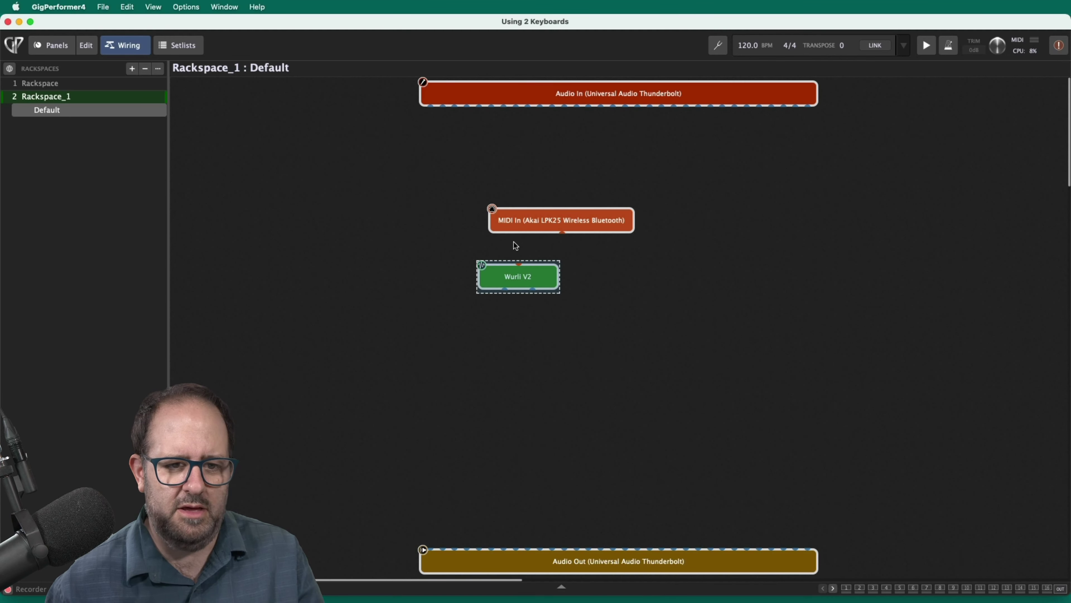
left_click_drag(563, 235, 430, 547)
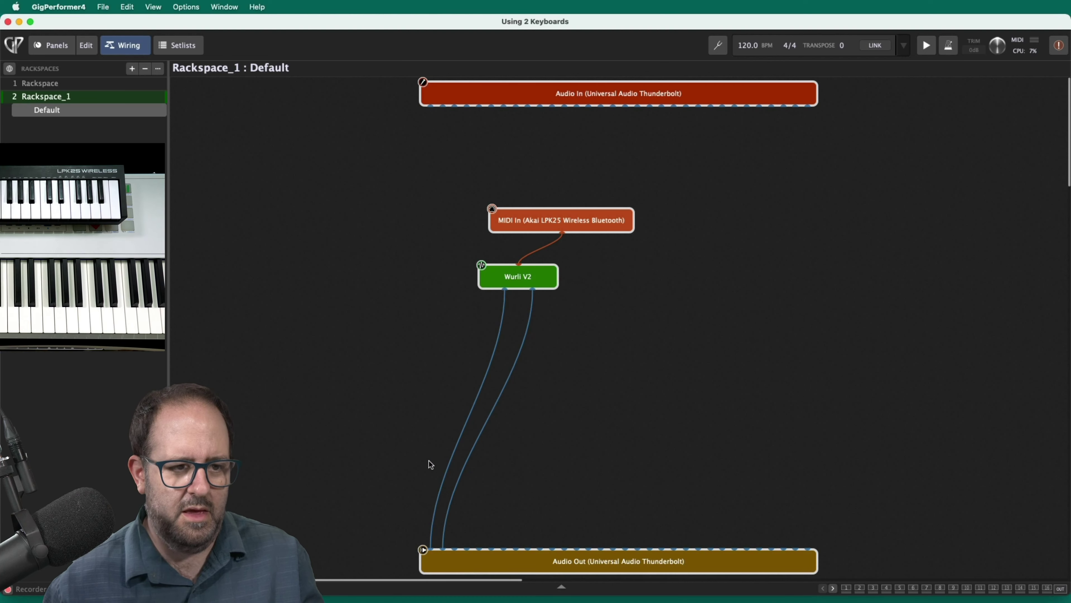
- Alternate three times between Rackspace (Jup-8 V4) and Rackspace_1 (Wurli V2), then raise Rackspace_1's LPK25 block
left_click(99, 88)
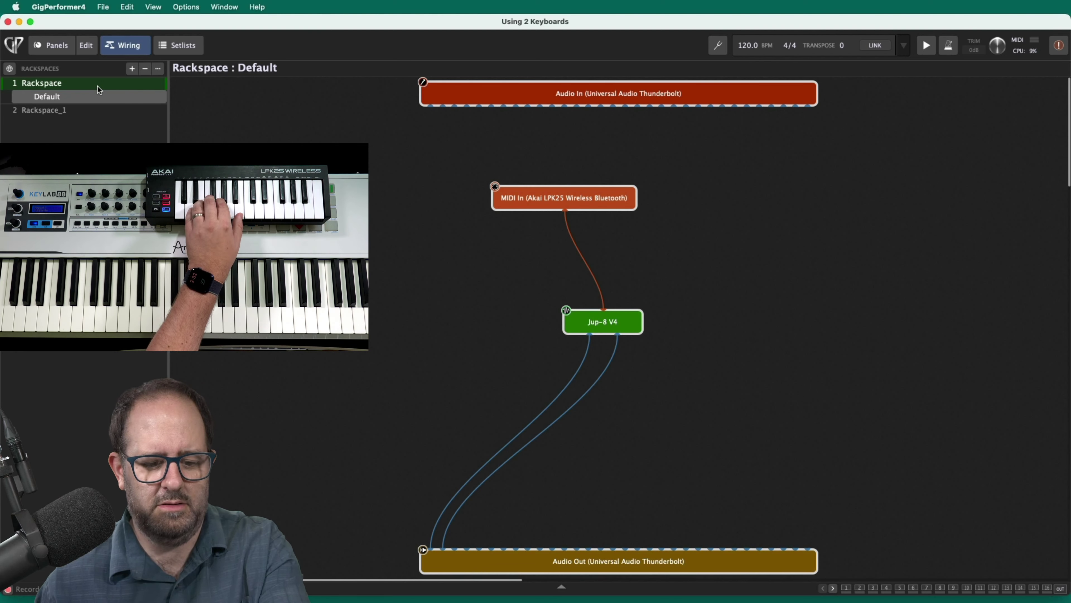
left_click(81, 110)
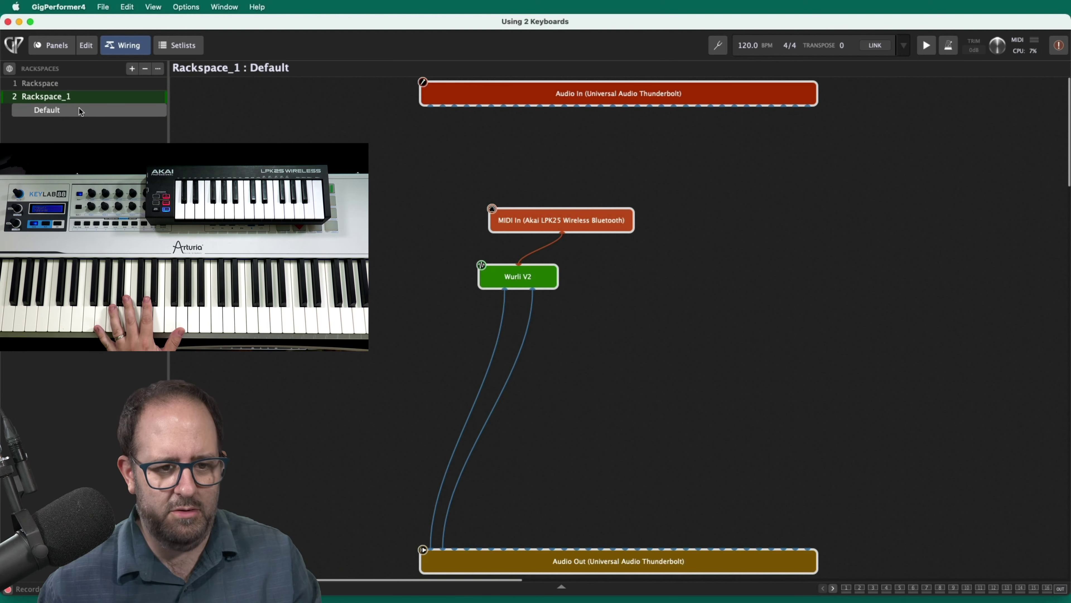
left_click(57, 83)
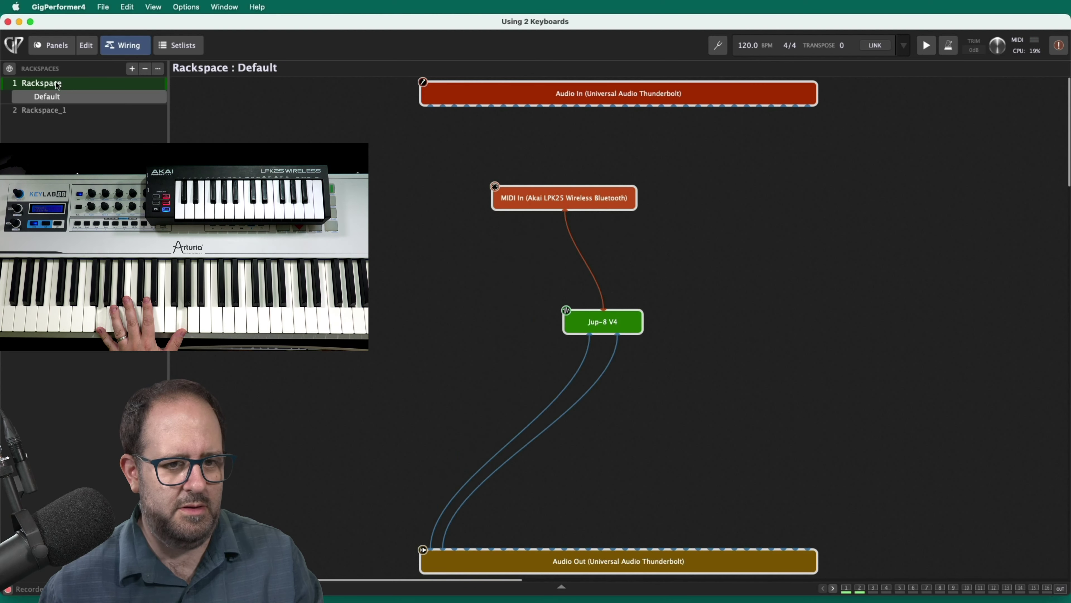
left_click(68, 109)
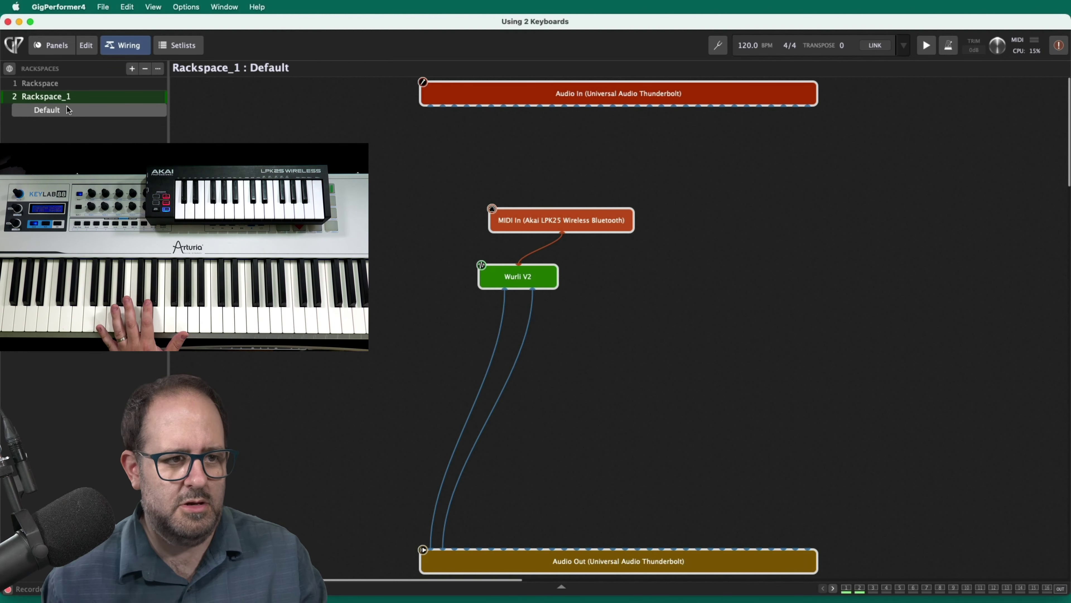
left_click(50, 88)
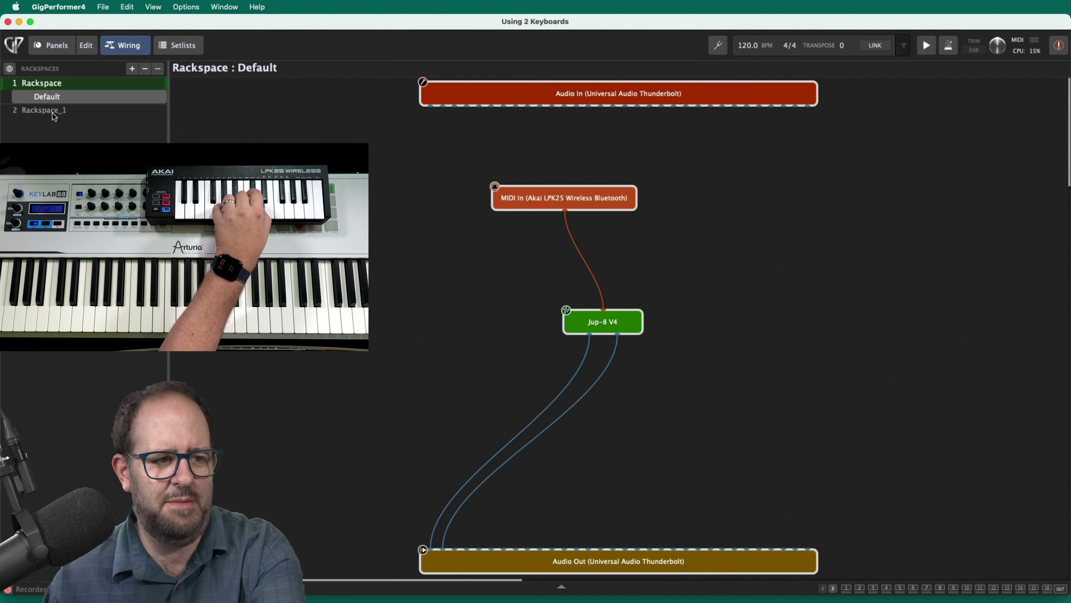
left_click(53, 113)
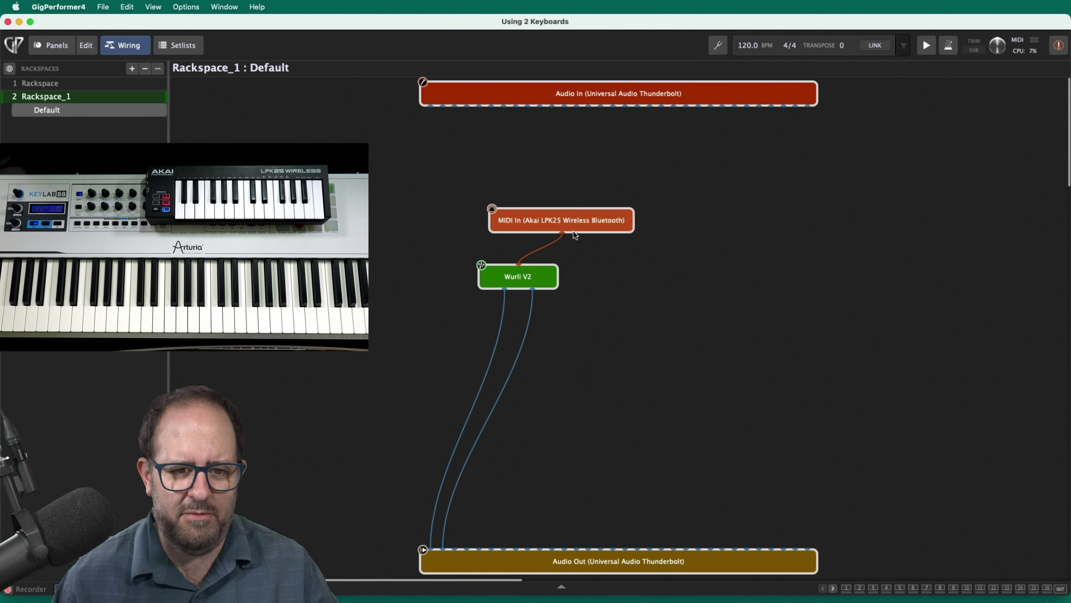
left_click_drag(575, 228, 581, 195)
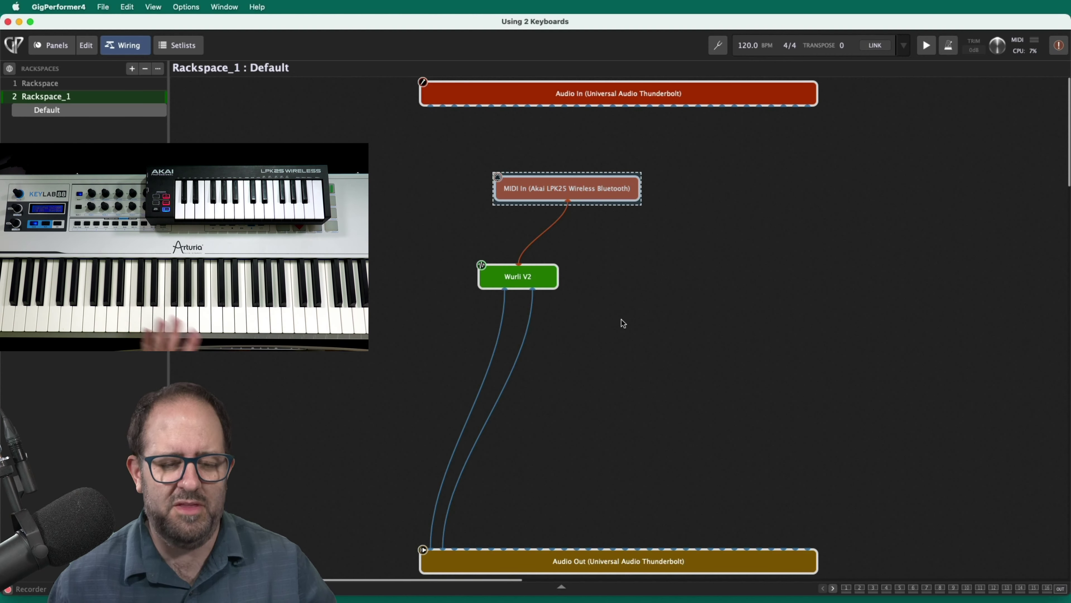
- Show and hide the Global Rackspace, then select the first rackspace with Jup-8 V4
left_click(10, 69)
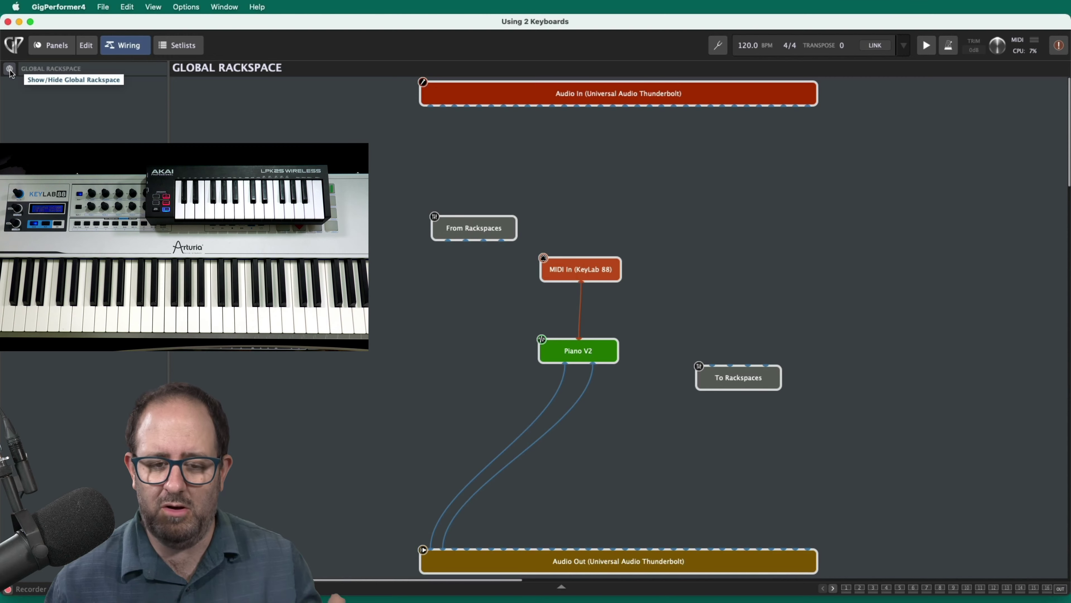
left_click(10, 70)
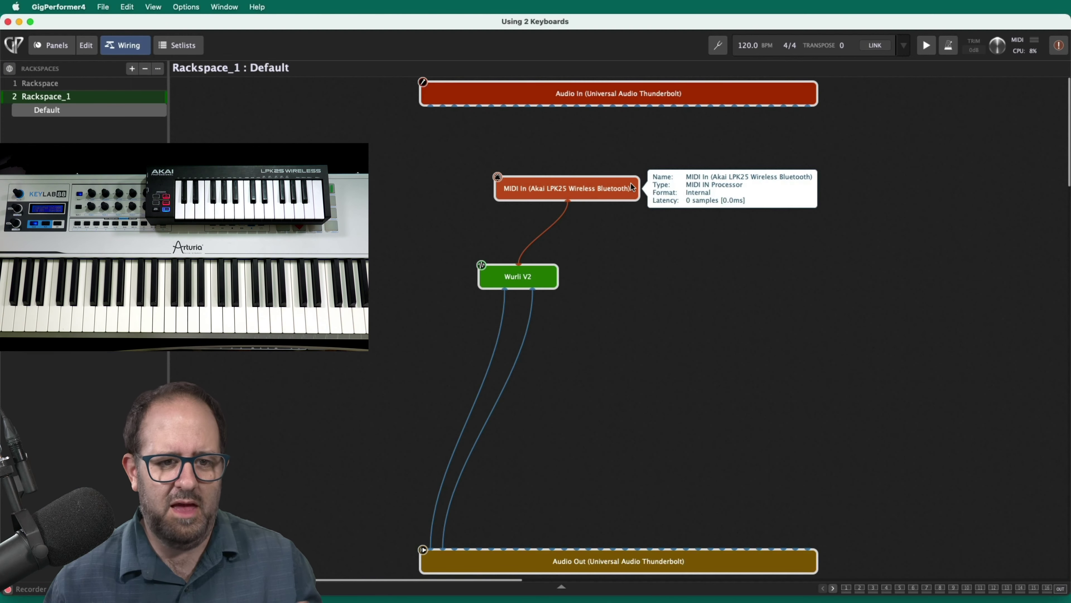
left_click(109, 88)
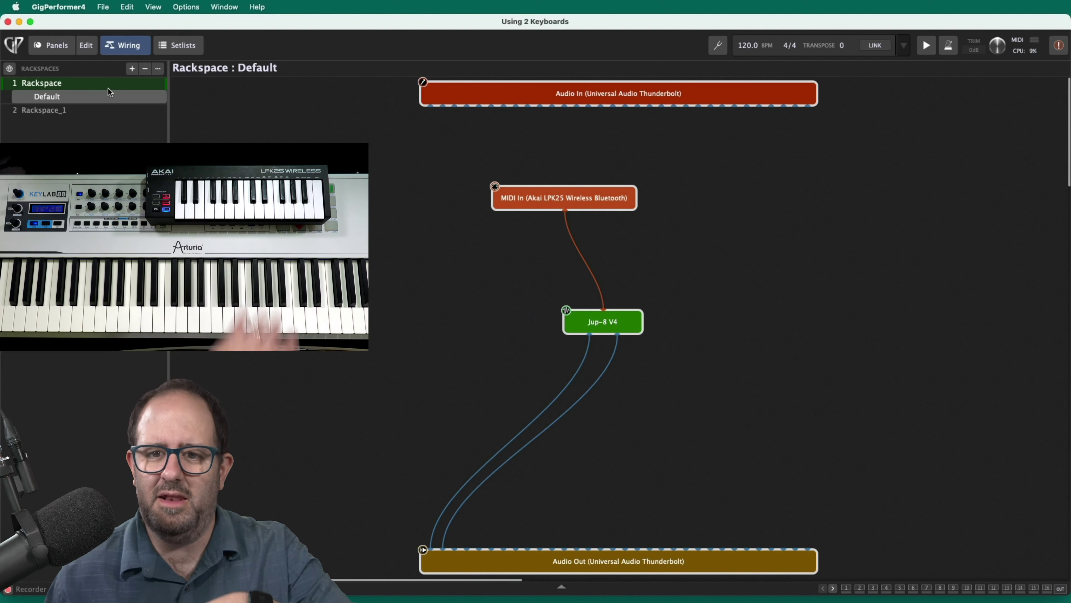